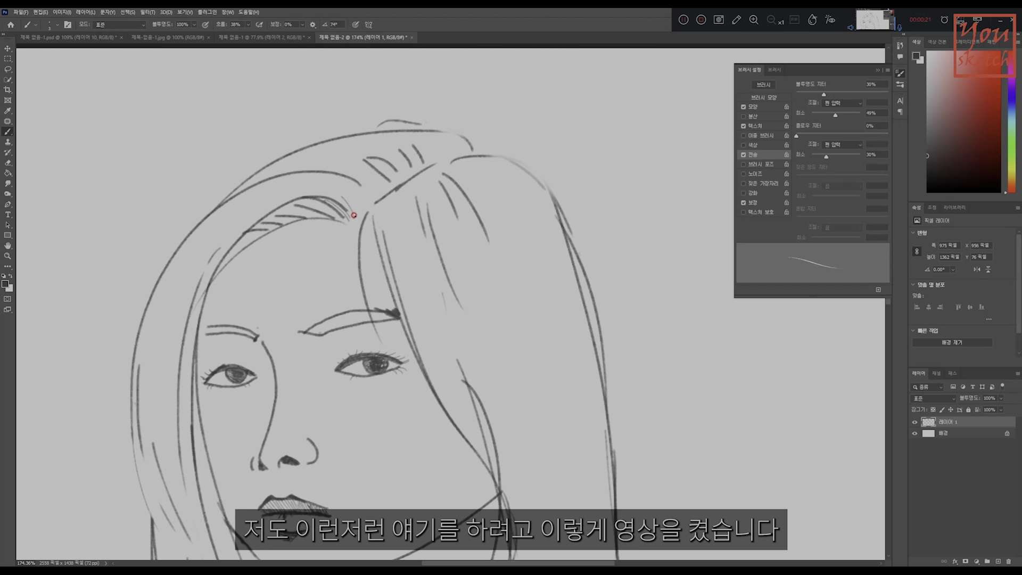
Step: Hatch the hair along the forehead hairline and add thin strands around the parting and crown
mouse_move(345, 194)
left_mouse_down()
mouse_move(357, 212)
mouse_move(362, 200)
left_mouse_up()
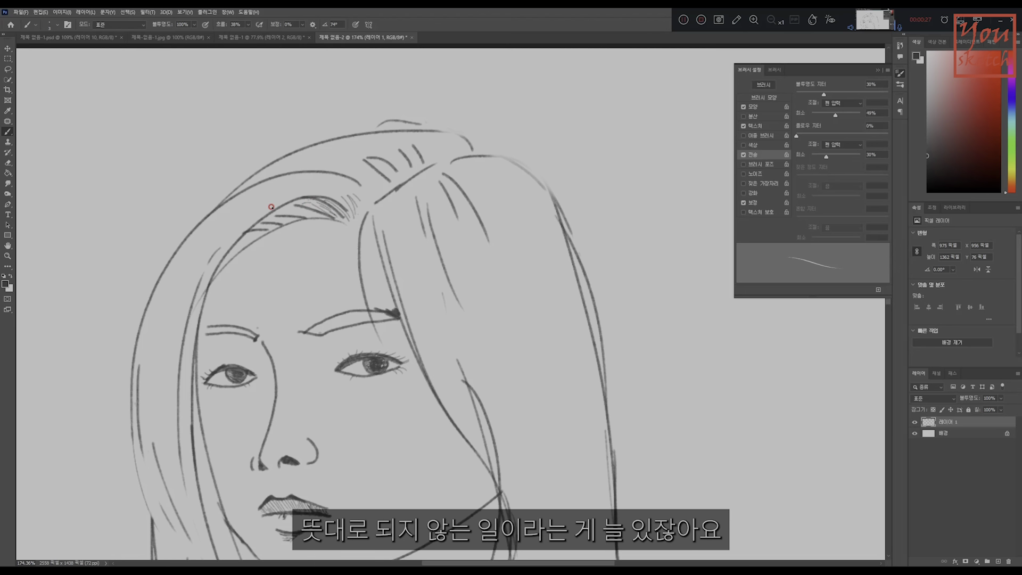
key("ctrl")
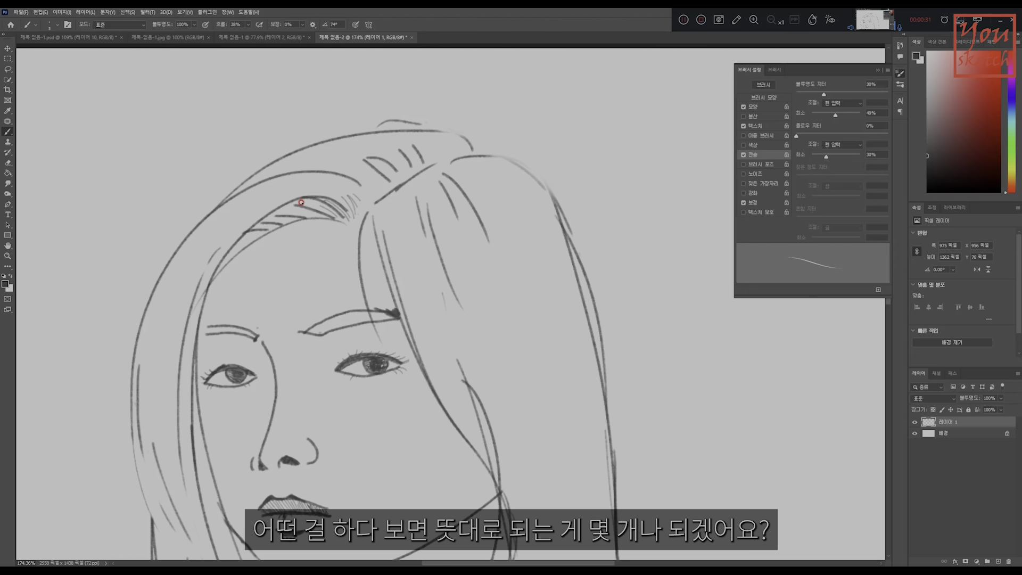
mouse_move(301, 202)
left_mouse_down()
mouse_move(324, 210)
mouse_move(312, 196)
mouse_move(332, 213)
mouse_move(287, 204)
mouse_move(320, 216)
mouse_move(280, 208)
mouse_move(308, 215)
mouse_move(251, 237)
left_mouse_up()
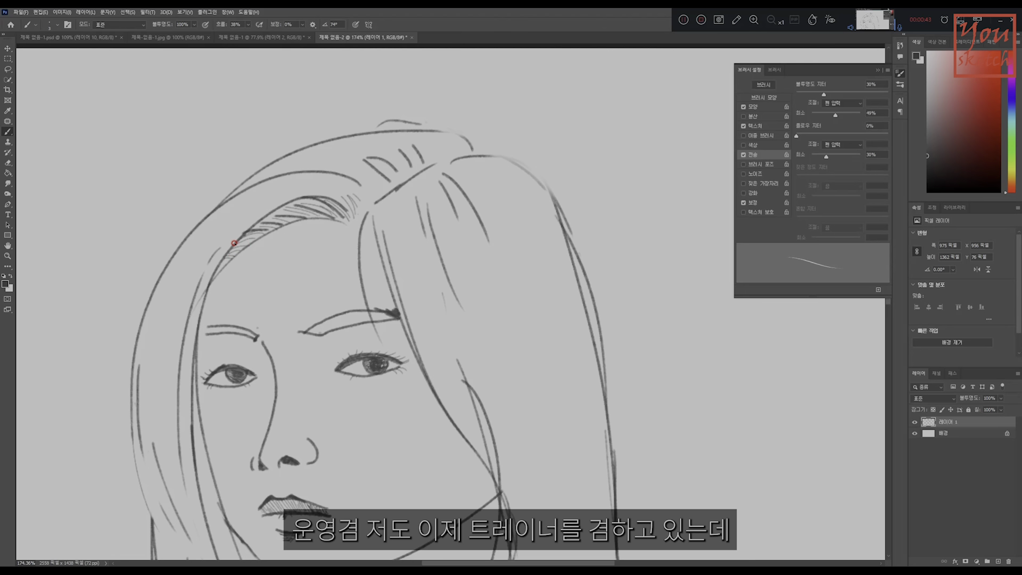
left_click_drag(234, 242, 252, 240)
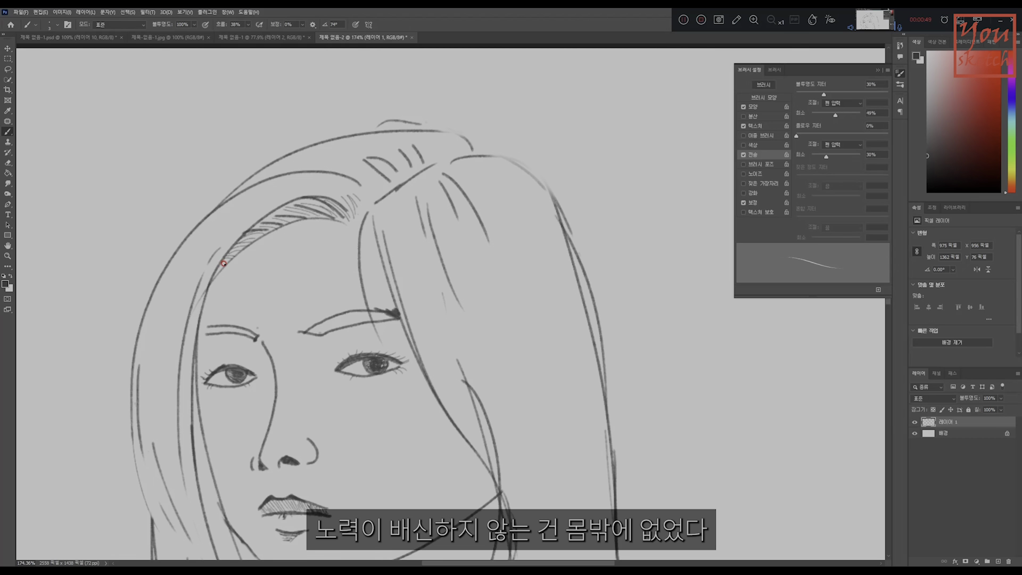
left_click_drag(434, 166, 376, 207)
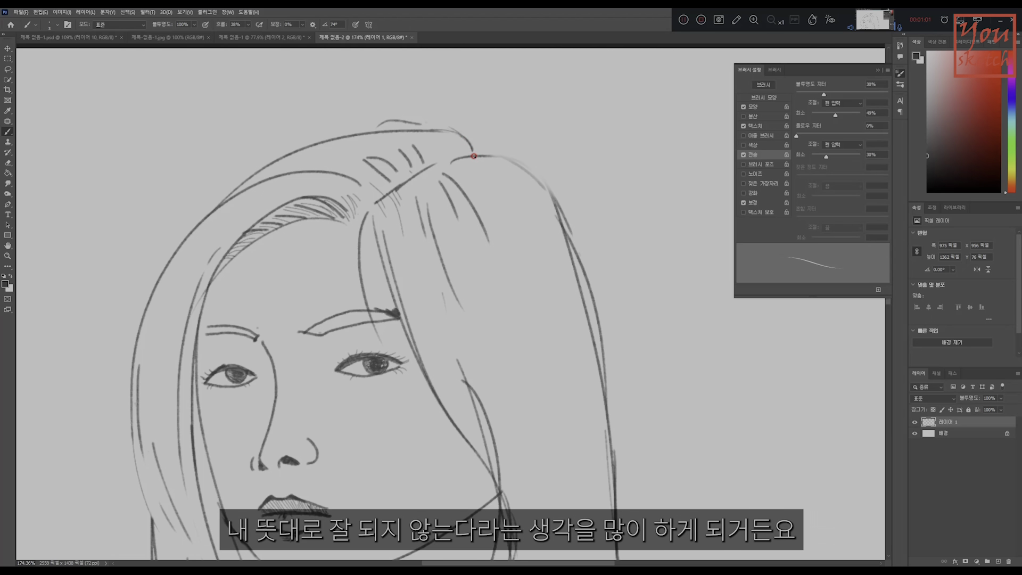
left_click_drag(491, 155, 548, 195)
Step: Shade the left-hand eyebrow and the inner tip of the right-hand eyebrow with short hatching strokes
left_click_drag(460, 288, 544, 218)
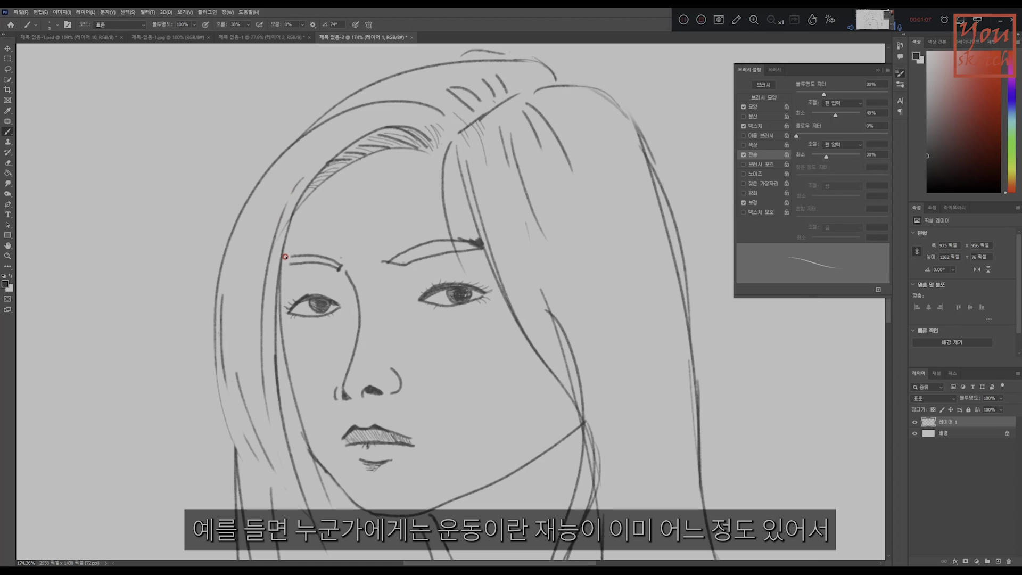
left_click_drag(285, 263, 319, 256)
key("ctrl+z")
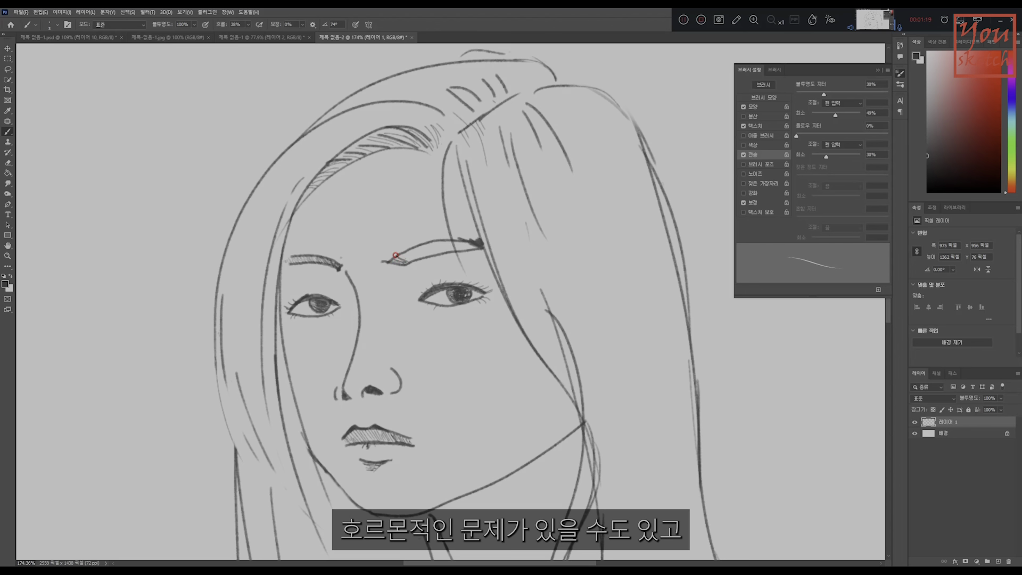
Step: Try hatching the body of the right-hand eyebrow and undo those strokes
mouse_move(395, 255)
left_mouse_down()
mouse_move(418, 254)
mouse_move(445, 238)
mouse_move(452, 247)
mouse_move(407, 255)
mouse_move(460, 240)
left_mouse_up()
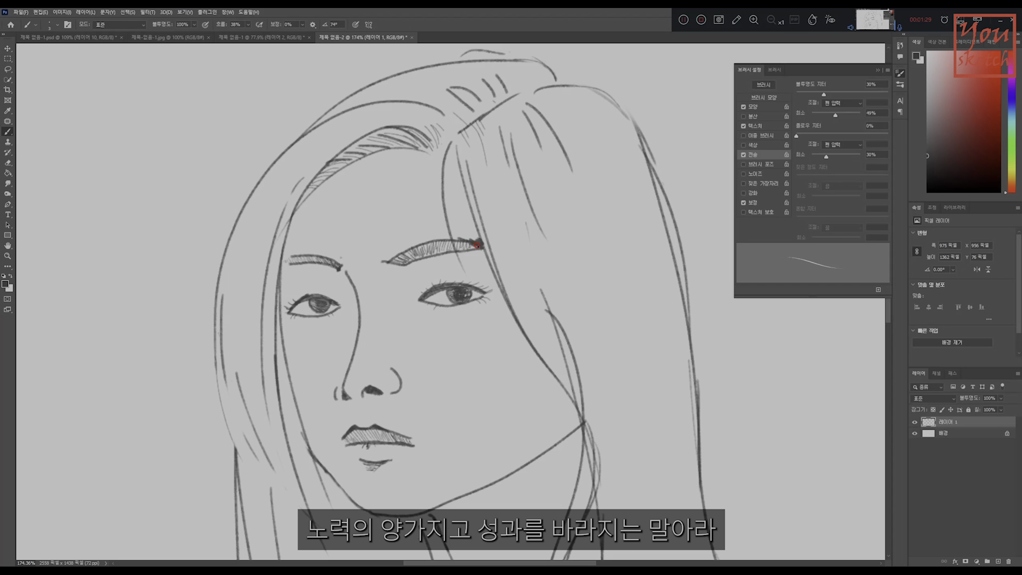
key("ctrl+z")
key("ctrl+z")
key("ctrl+z")
key("ctrl+z")
key("ctrl+z")
key("ctrl+z")
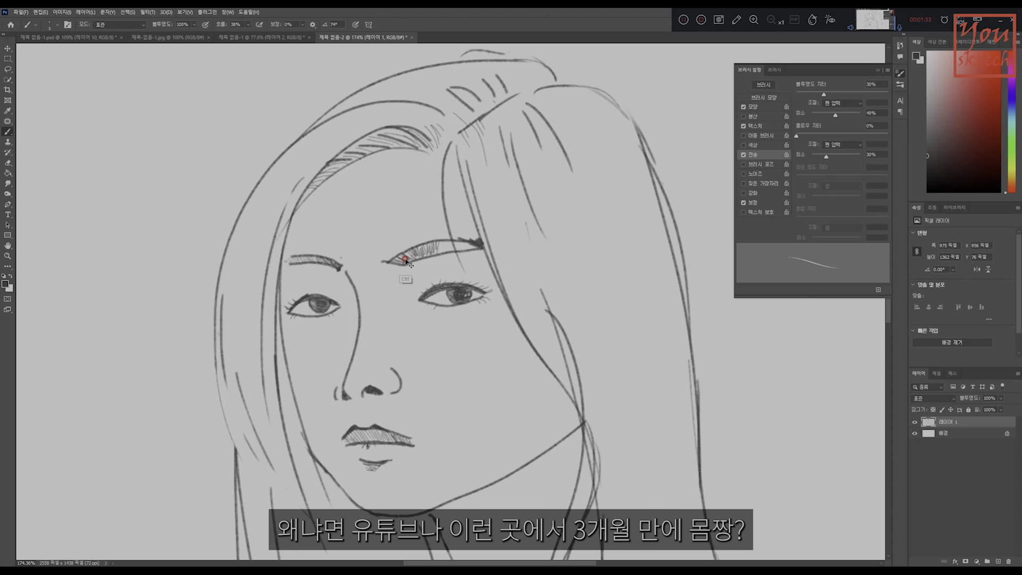
key("ctrl+z")
key("ctrl+z")
key("ctrl+z")
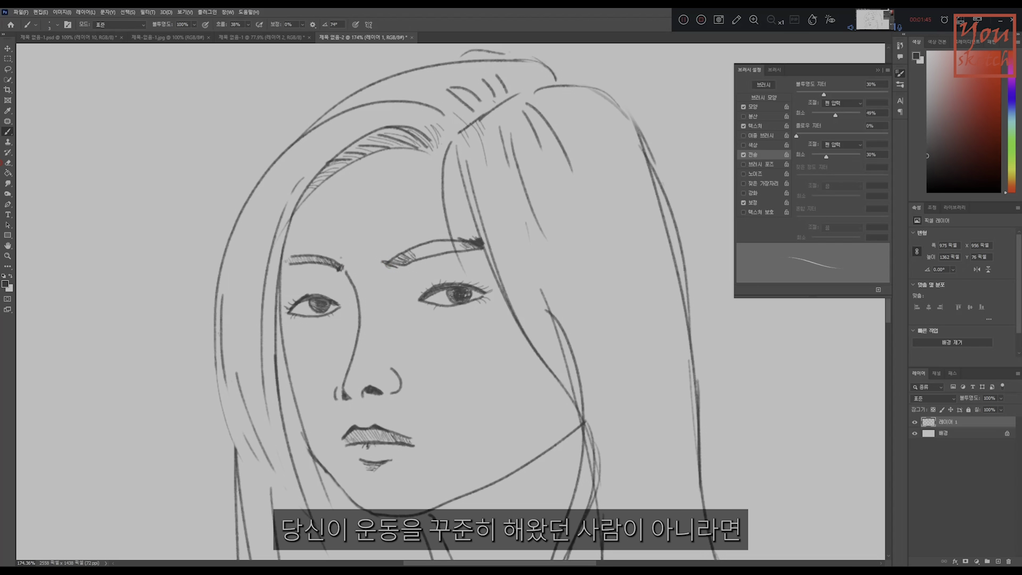
Step: Draw thin loose hair strands with the brush, curving from the parting across the forehead toward the left temple
key("e")
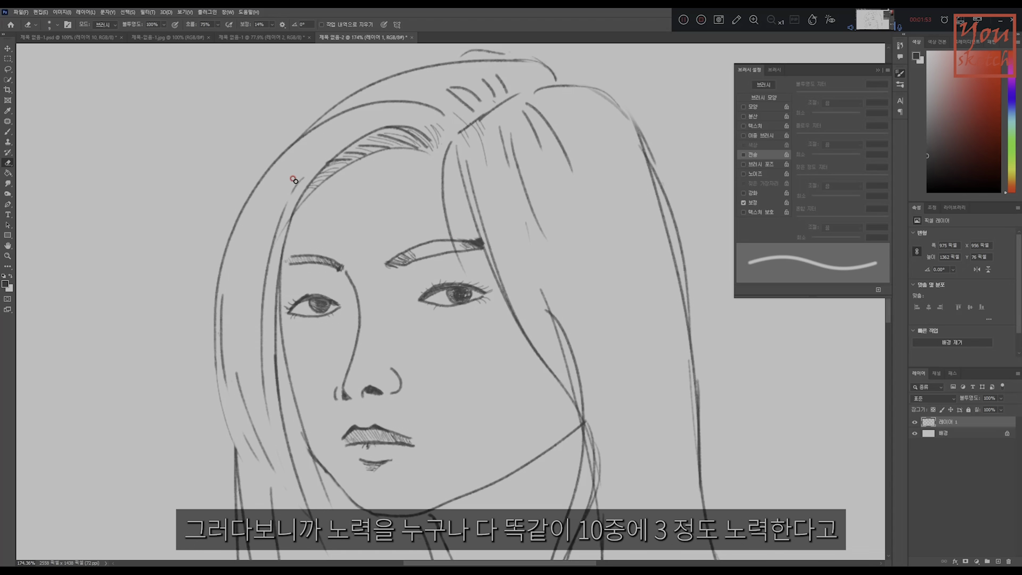
key("b")
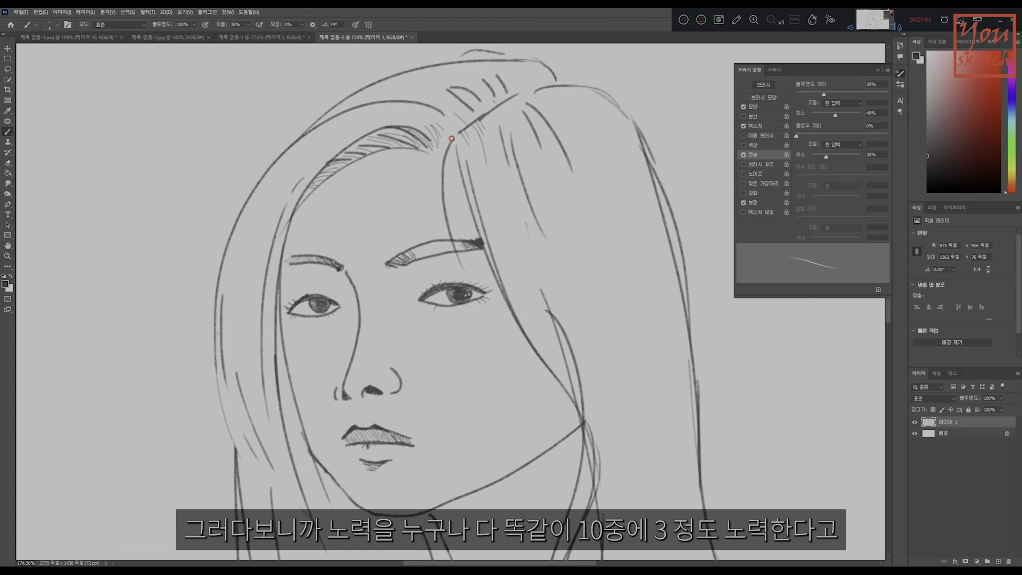
mouse_move(464, 242)
left_mouse_down()
mouse_move(452, 157)
mouse_move(351, 232)
left_mouse_up()
key("ctrl+z")
mouse_move(431, 141)
left_mouse_down()
mouse_move(366, 158)
mouse_move(335, 228)
left_mouse_up()
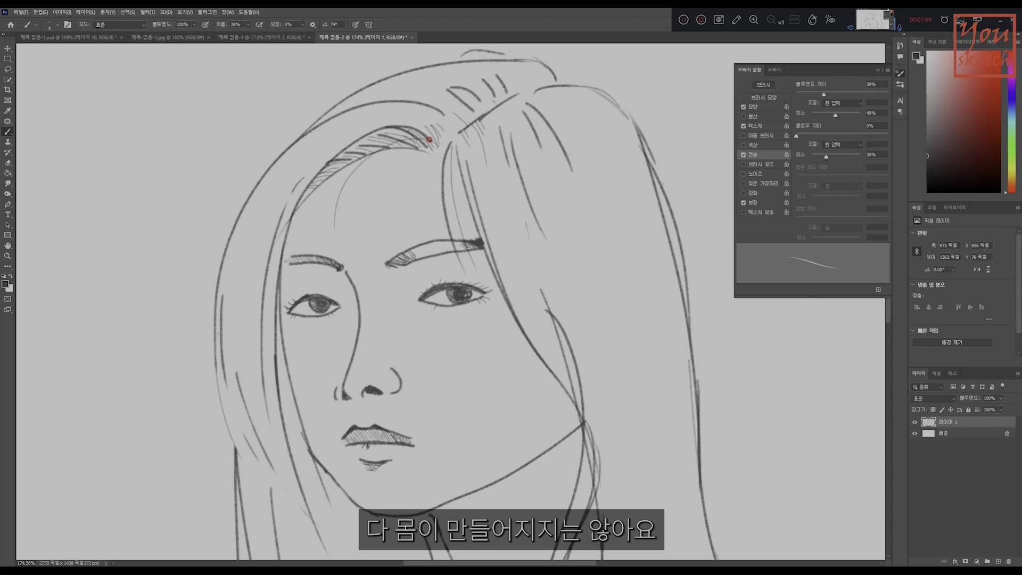
left_click_drag(434, 141, 289, 271)
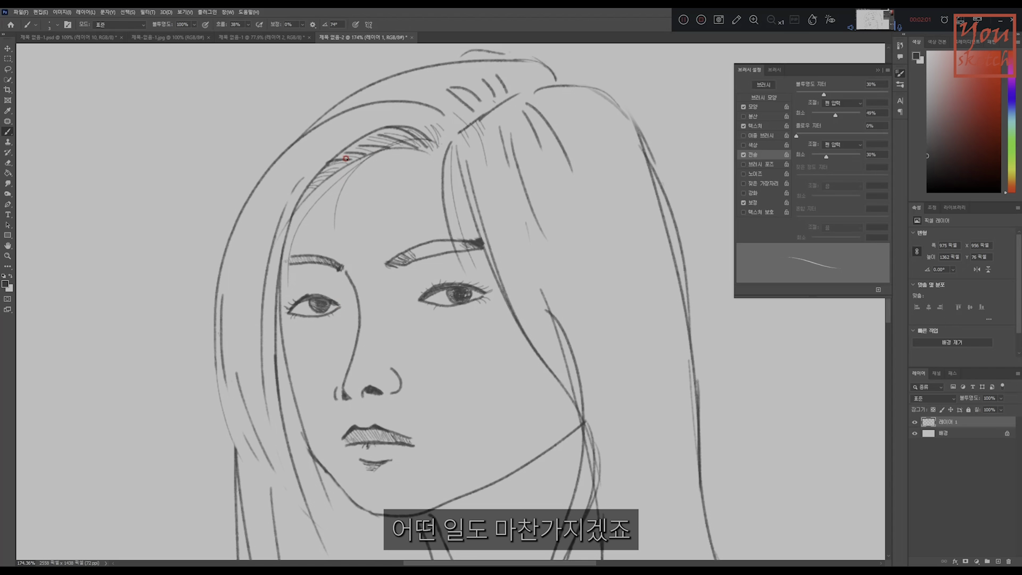
Step: Draw long thin strands from the parting down the right side of the face past the jaw
left_click_drag(422, 293, 385, 248)
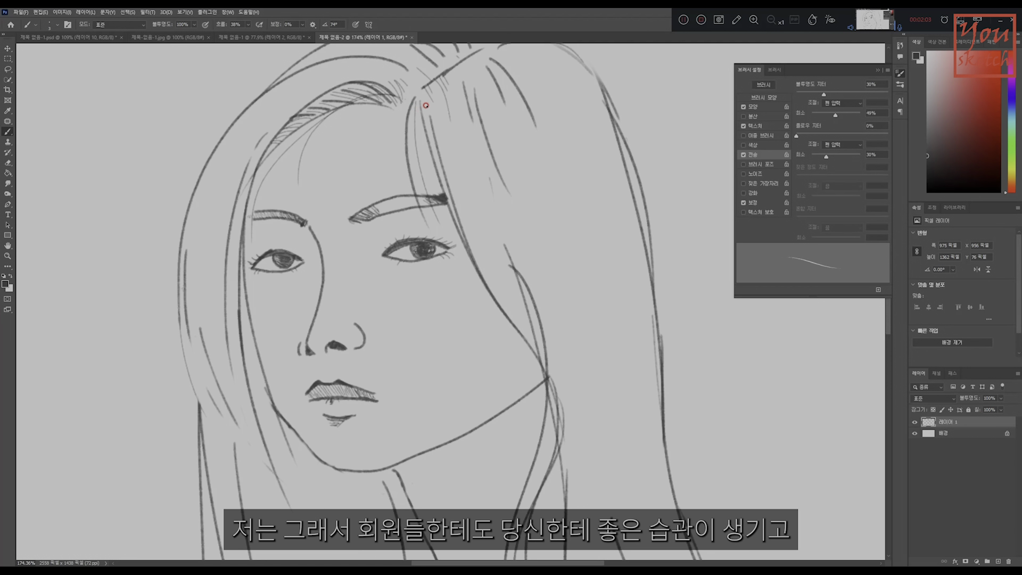
left_click_drag(426, 104, 516, 352)
key("ctrl+z")
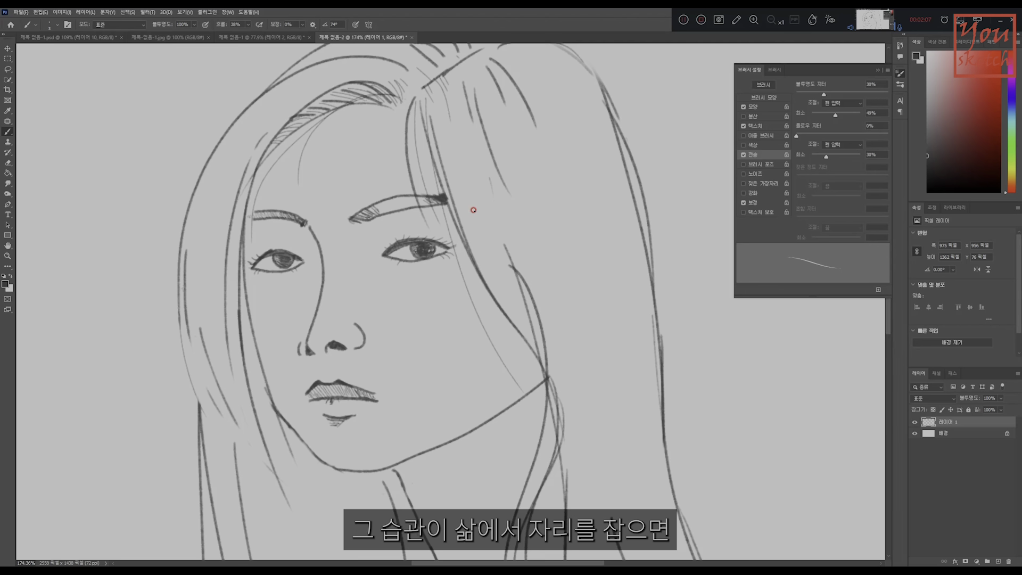
left_click_drag(430, 100, 596, 495)
left_click_drag(543, 428, 624, 393)
left_click_drag(410, 126, 425, 197)
Step: Add long thin strands through the hair on the left side of the head, curving down from the crown
mouse_move(508, 106)
left_mouse_down()
mouse_move(434, 90)
mouse_move(497, 91)
mouse_move(511, 101)
mouse_move(469, 71)
left_mouse_up()
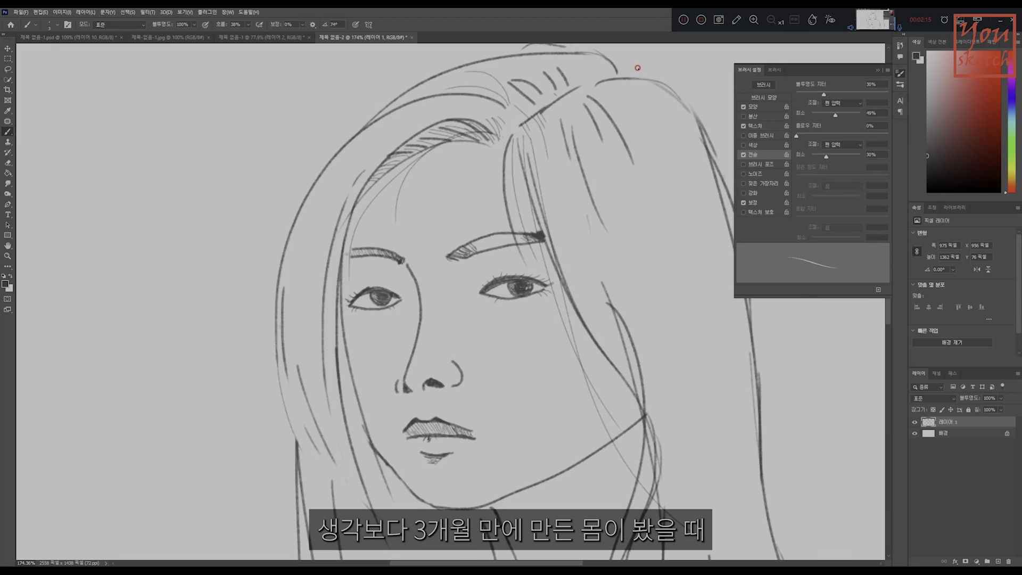
mouse_move(445, 141)
left_mouse_down()
mouse_move(468, 140)
mouse_move(474, 116)
left_mouse_up()
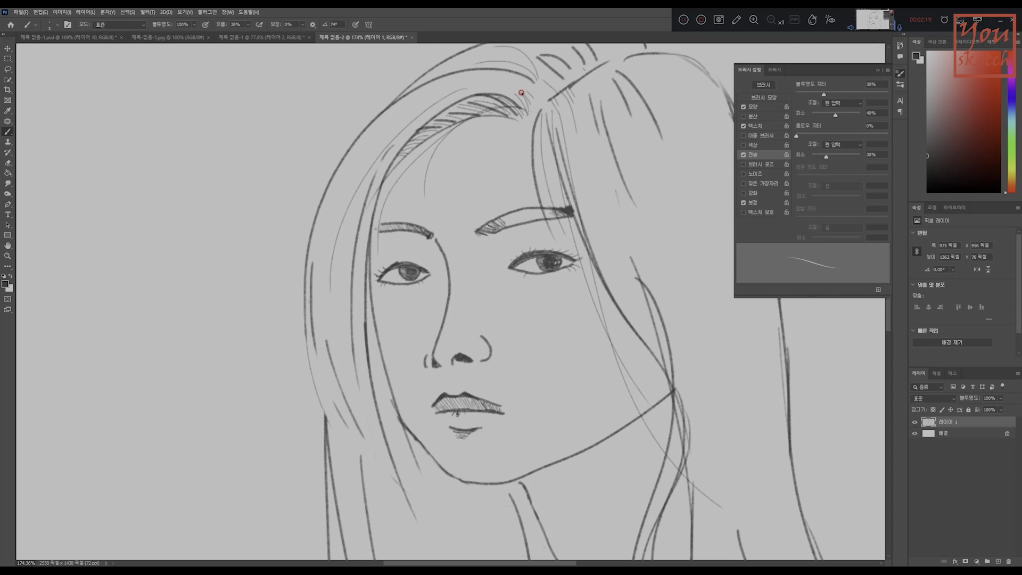
key("ctrl+z")
mouse_move(490, 83)
left_mouse_down()
mouse_move(400, 135)
mouse_move(332, 302)
left_mouse_up()
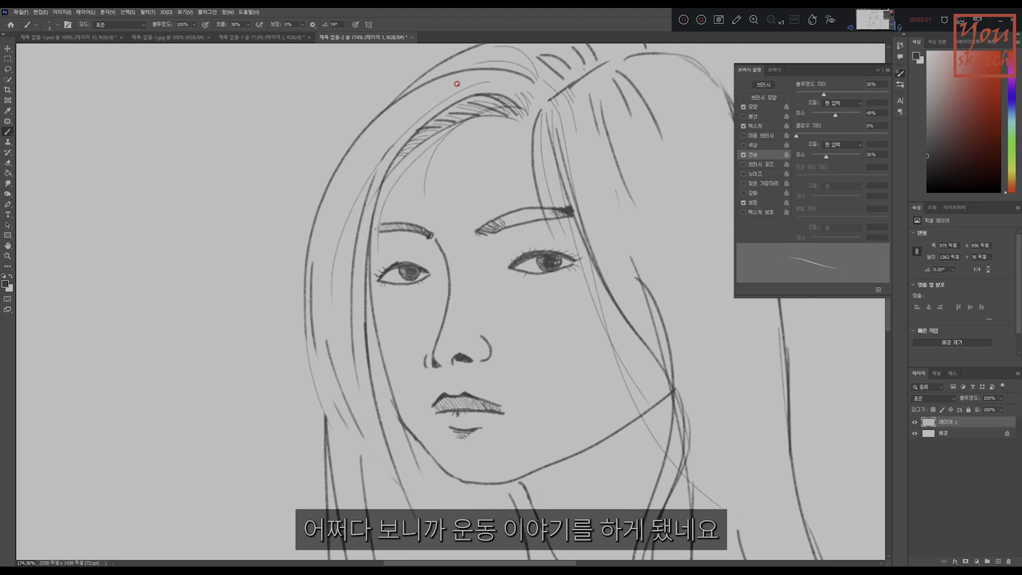
left_click_drag(456, 84, 322, 314)
Step: Extend the left hair section with thin strands tapering down beside the cheek and jaw
left_click_drag(395, 404, 366, 229)
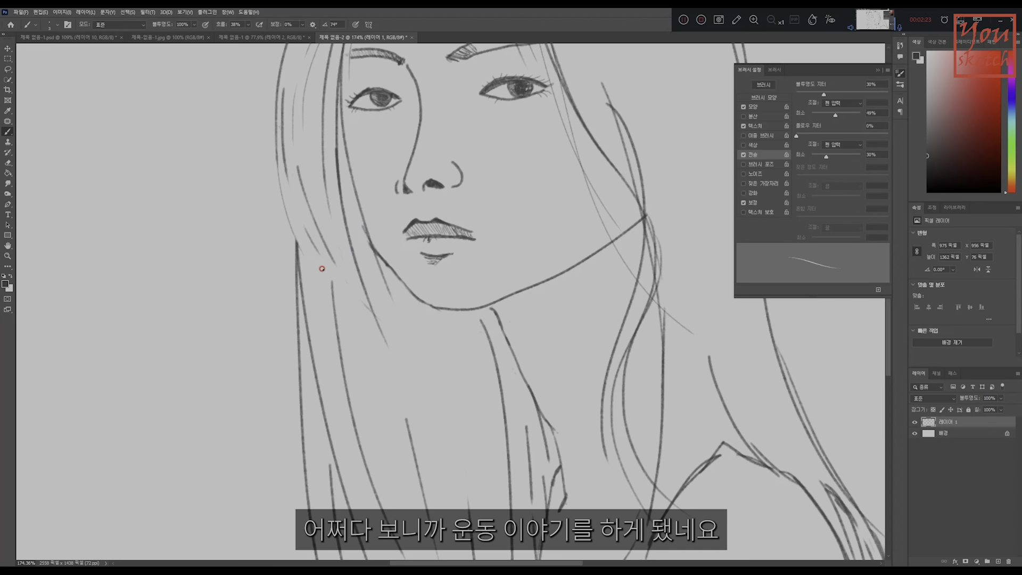
left_click_drag(295, 193, 376, 343)
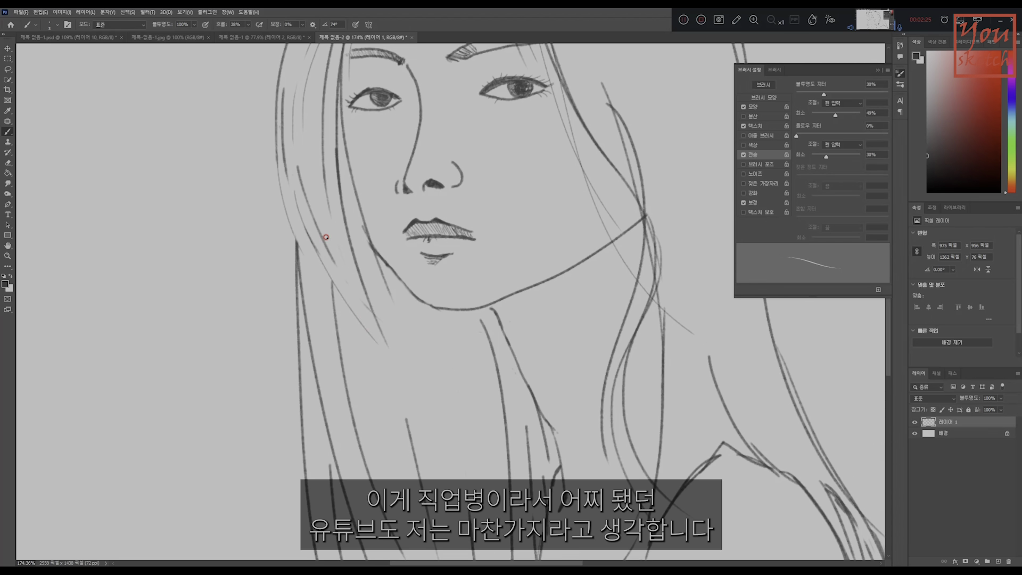
left_click_drag(342, 247, 394, 376)
Step: Hatch a triangular shadow on the neck directly beneath the jawline
left_click_drag(563, 329, 434, 350)
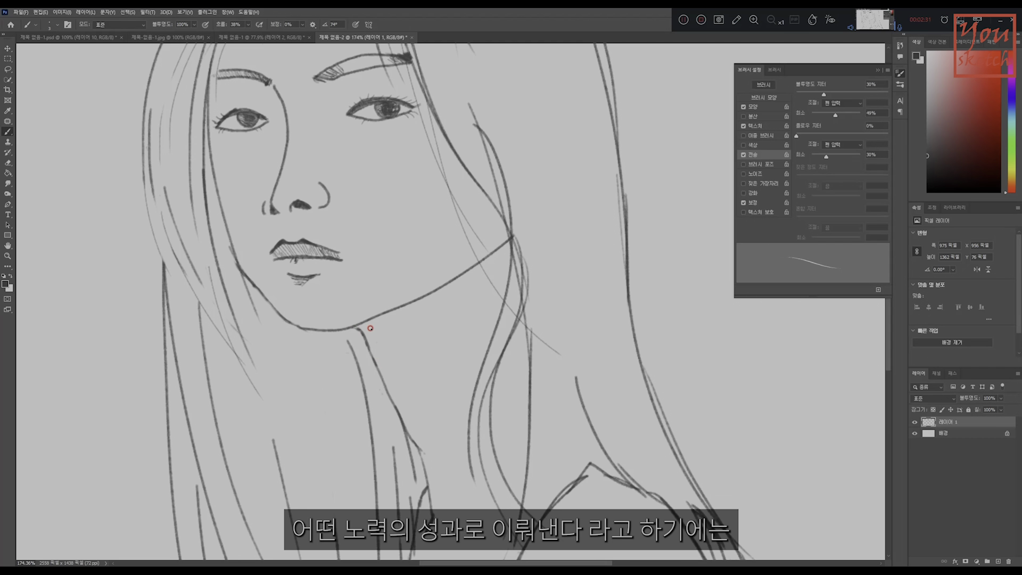
left_click_drag(359, 323, 375, 363)
key("ctrl+z")
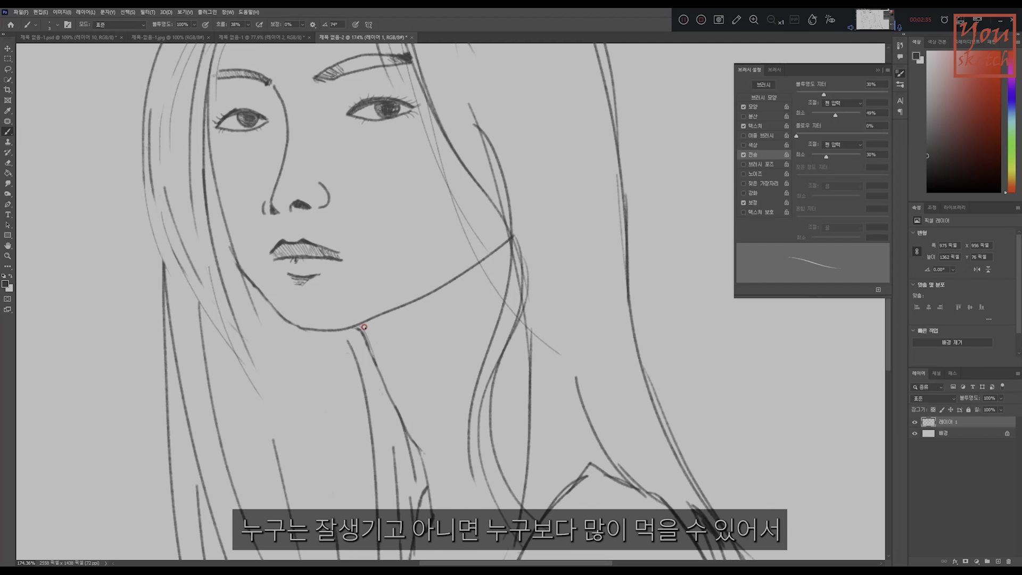
left_click_drag(364, 327, 381, 372)
left_click_drag(368, 320, 386, 366)
mouse_move(376, 316)
left_mouse_down()
mouse_move(388, 356)
mouse_move(375, 317)
mouse_move(389, 343)
mouse_move(382, 314)
mouse_move(389, 324)
mouse_move(390, 308)
mouse_move(398, 327)
mouse_move(404, 307)
mouse_move(401, 318)
mouse_move(394, 309)
mouse_move(398, 326)
mouse_move(397, 309)
mouse_move(401, 321)
mouse_move(422, 296)
mouse_move(392, 338)
mouse_move(387, 369)
left_mouse_up()
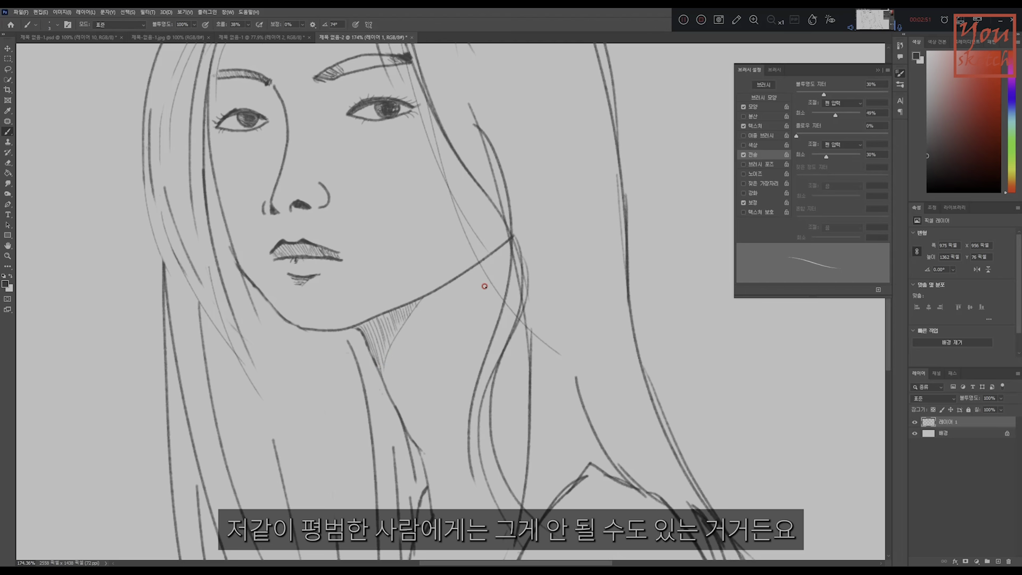
left_click_drag(462, 431, 464, 407)
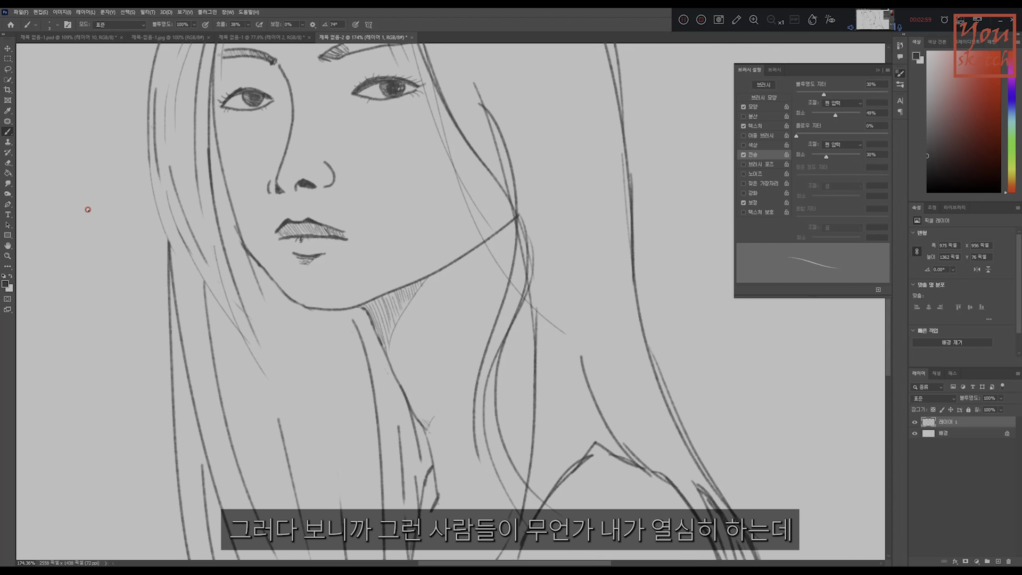
Step: Draw thin brush strands over the crown and down the outer right edge of the hair
key("e")
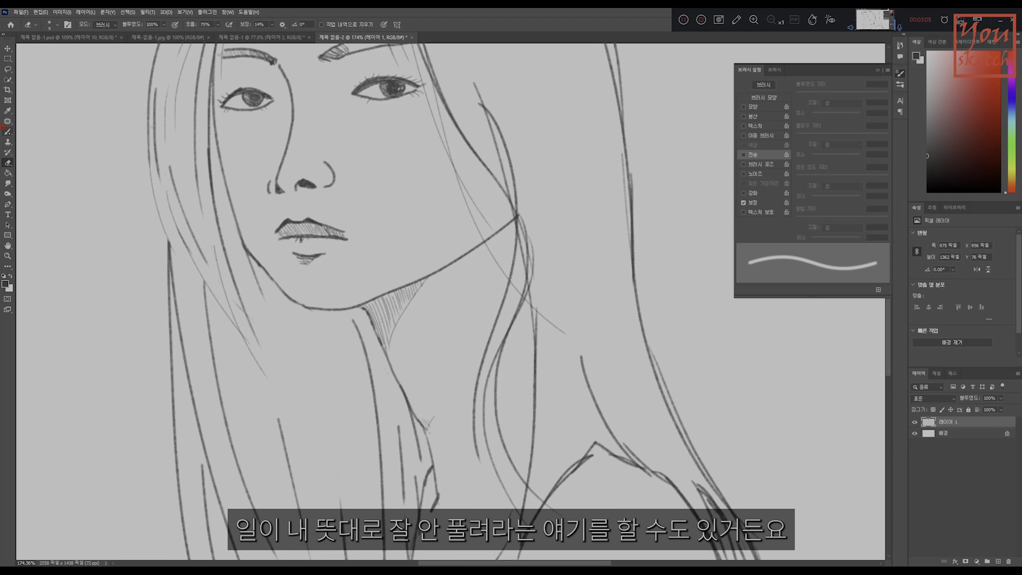
key("b")
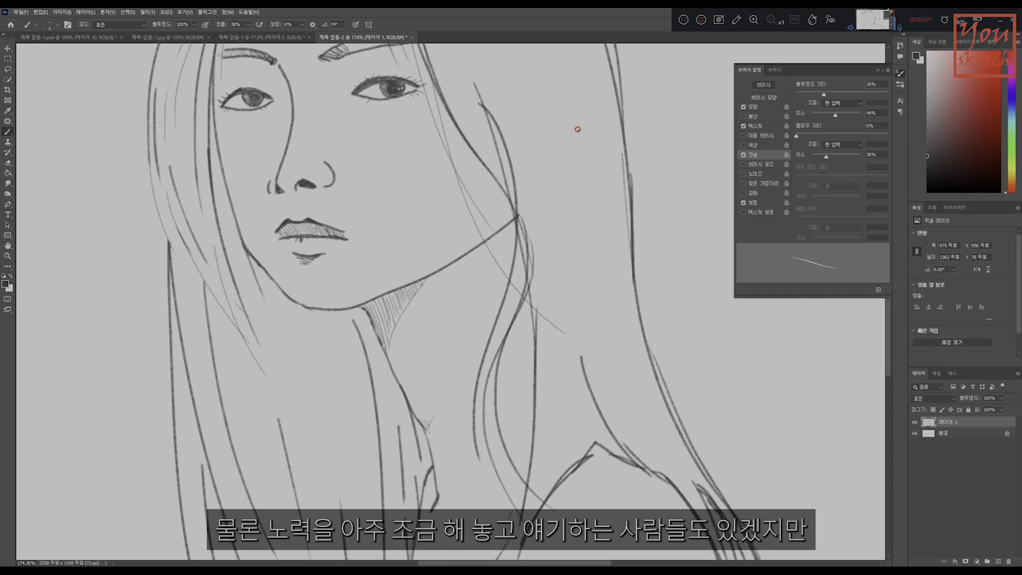
left_click_drag(564, 129, 538, 310)
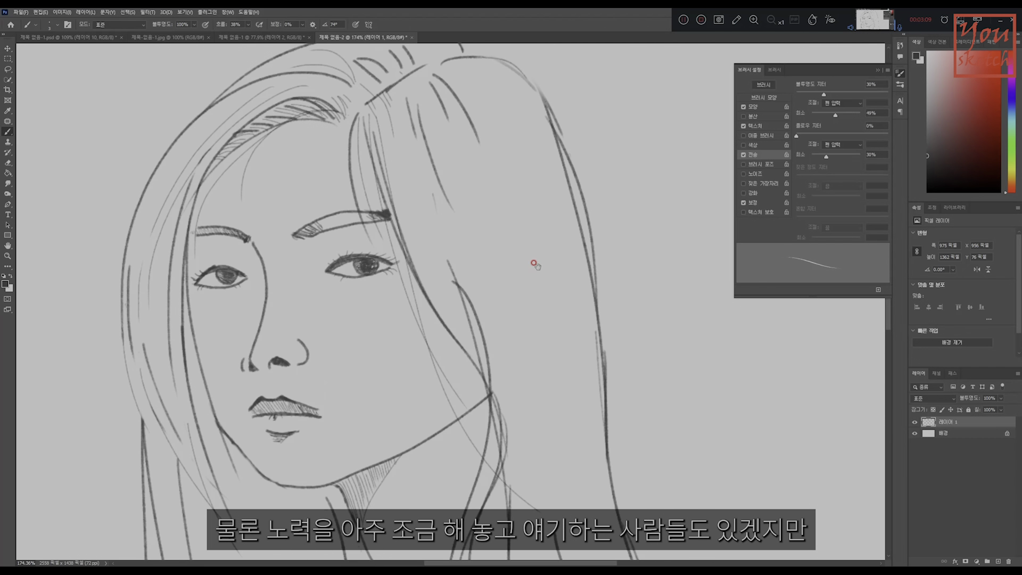
scroll(479, 160, "up", 4)
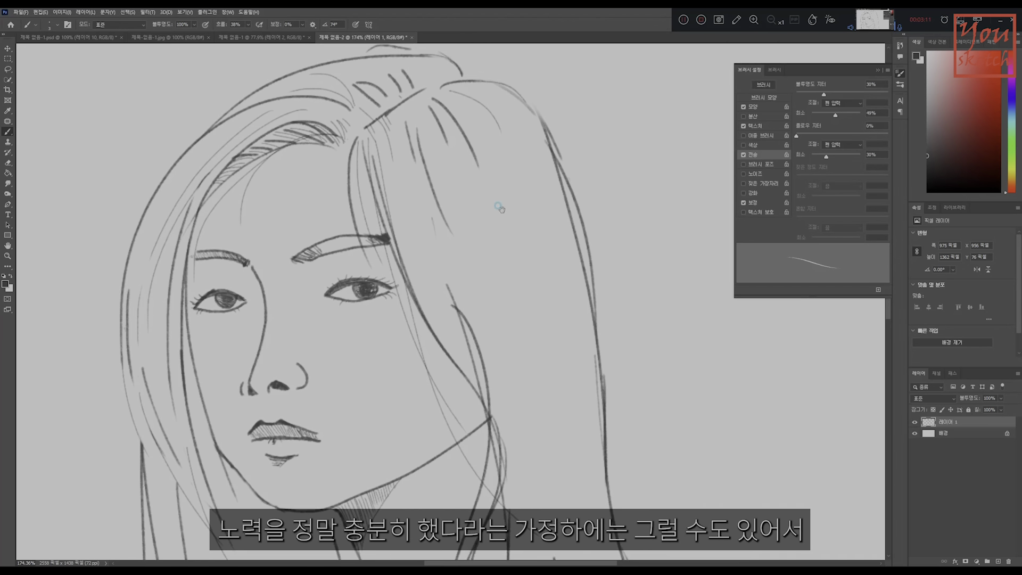
left_click_drag(576, 295, 579, 303)
key("ctrl+z")
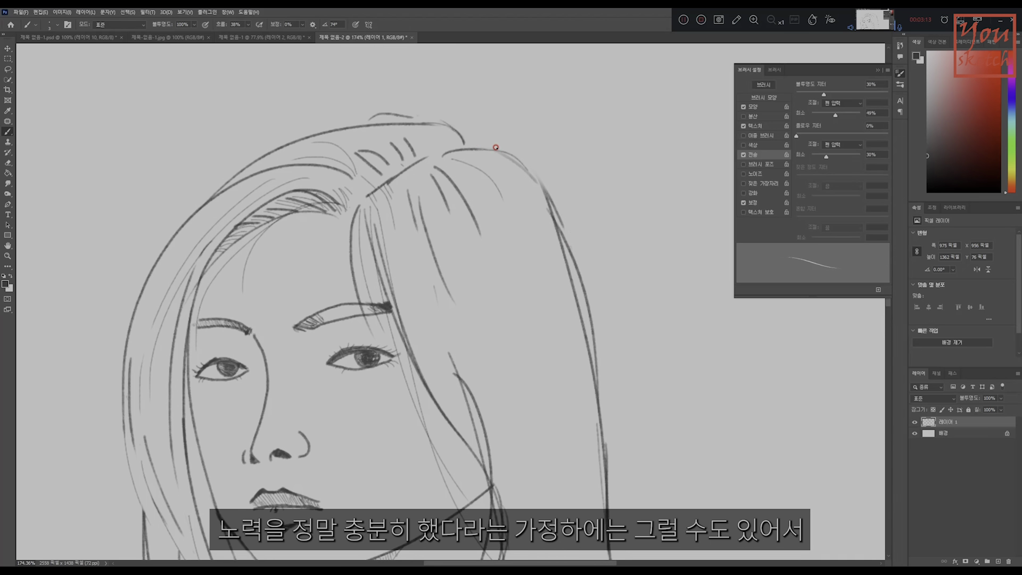
left_click_drag(497, 149, 624, 509)
key("ctrl+z")
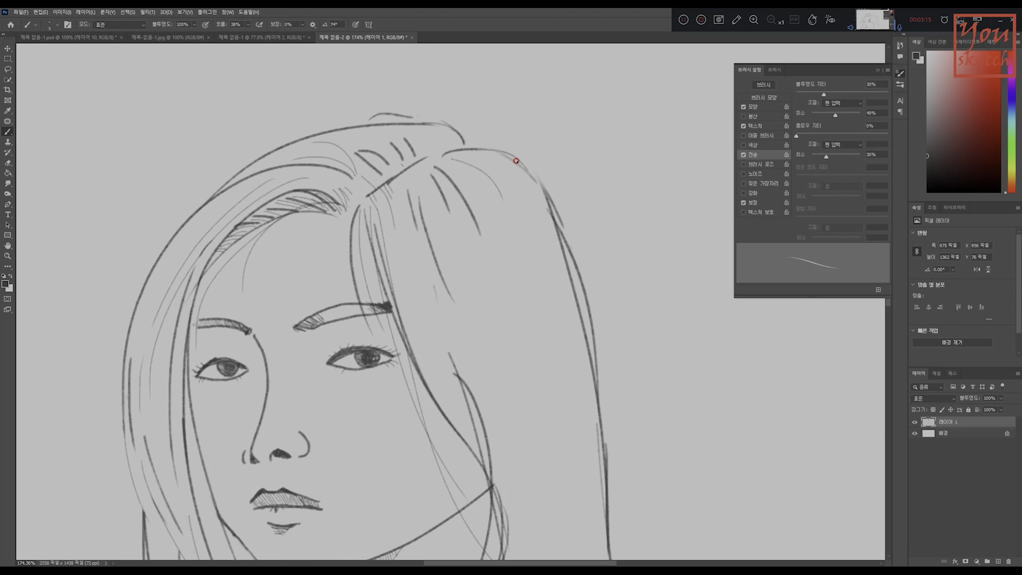
left_click_drag(516, 158, 601, 508)
Step: Add a thin strand along the top outline of the hair, from the crown down the left side
left_click_drag(489, 343, 572, 393)
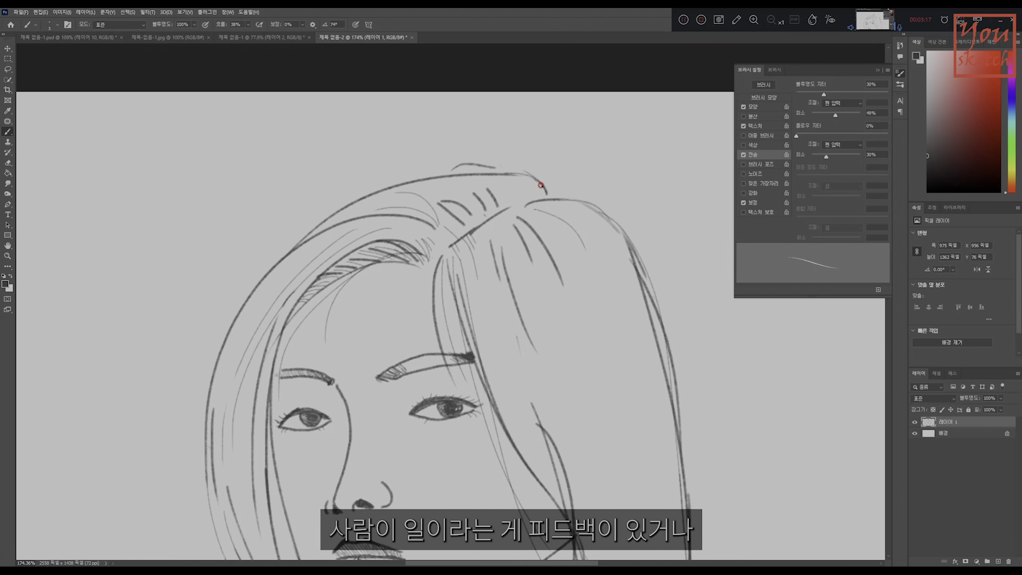
left_click_drag(518, 170, 365, 177)
key("ctrl+z")
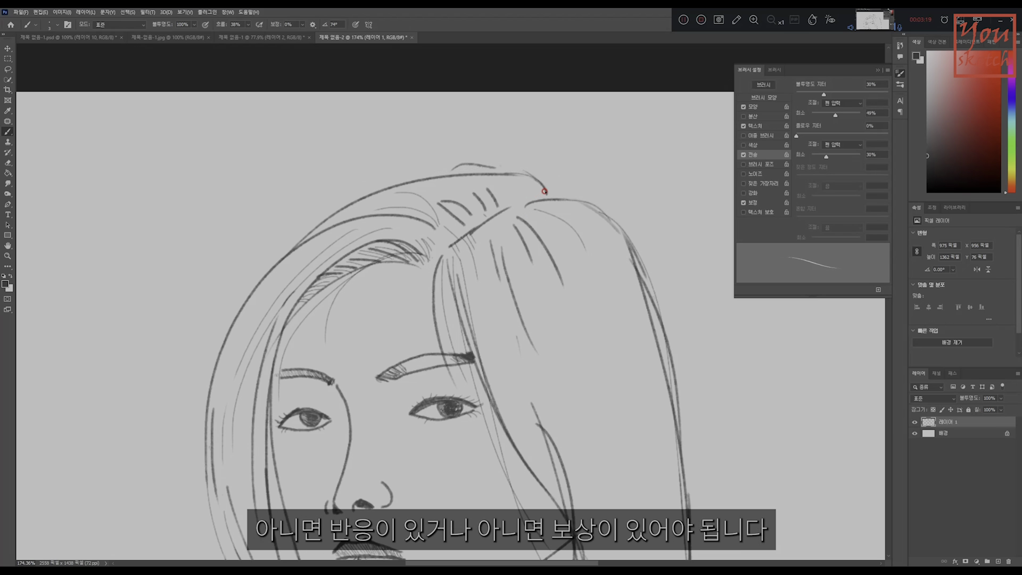
left_click_drag(527, 174, 293, 248)
scroll(408, 418, "down", 8)
scroll(408, 418, "left", 1)
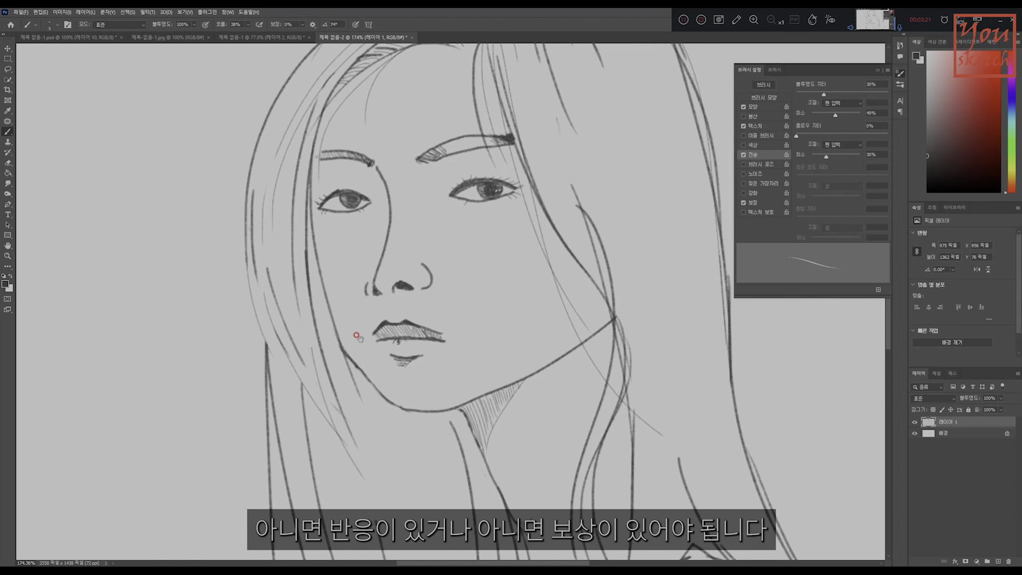
scroll(371, 452, "down", 7)
scroll(371, 452, "right", 1)
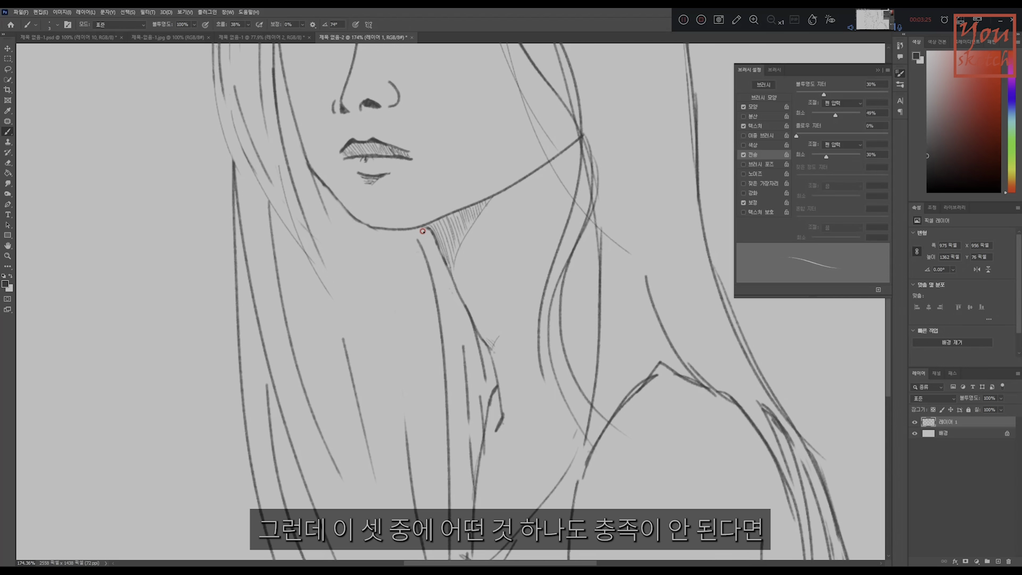
Step: Draw thin strands along the hair edge beside the neck and down the left hair section from beneath the chin
left_click_drag(429, 233, 463, 346)
left_click_drag(377, 242, 409, 457)
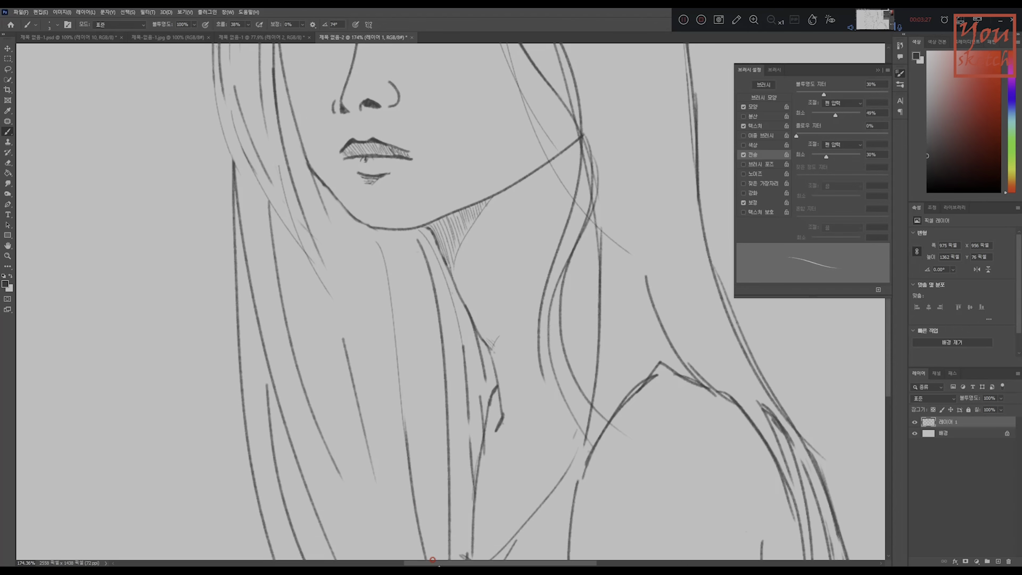
left_click_drag(376, 267, 409, 481)
Step: Add long thin curved strands through the middle of the left hair section, sweeping down toward the chest
left_click_drag(413, 367, 438, 236)
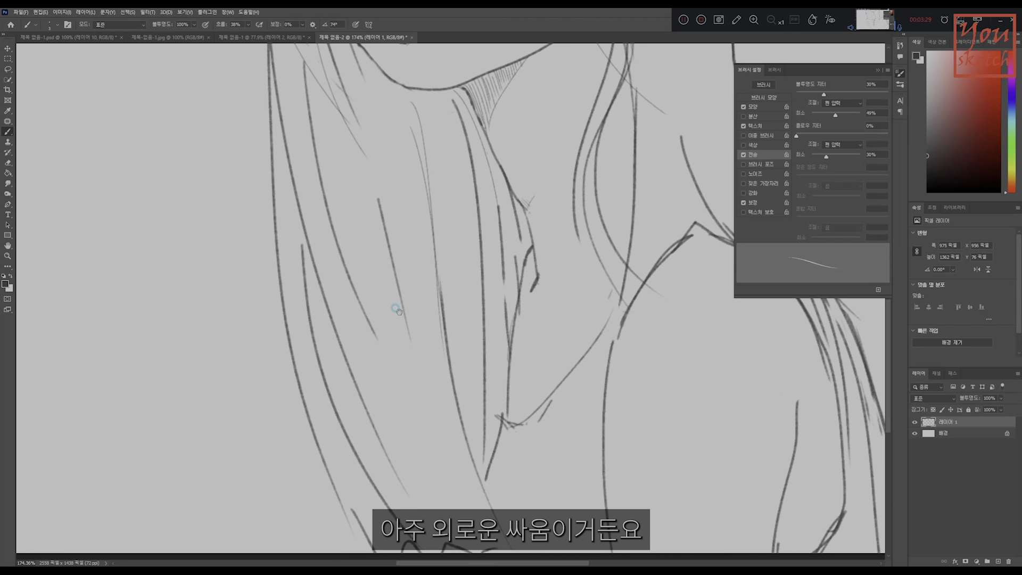
mouse_move(367, 313)
left_mouse_down()
mouse_move(451, 456)
mouse_move(435, 445)
mouse_move(468, 482)
left_mouse_up()
key("ctrl+z")
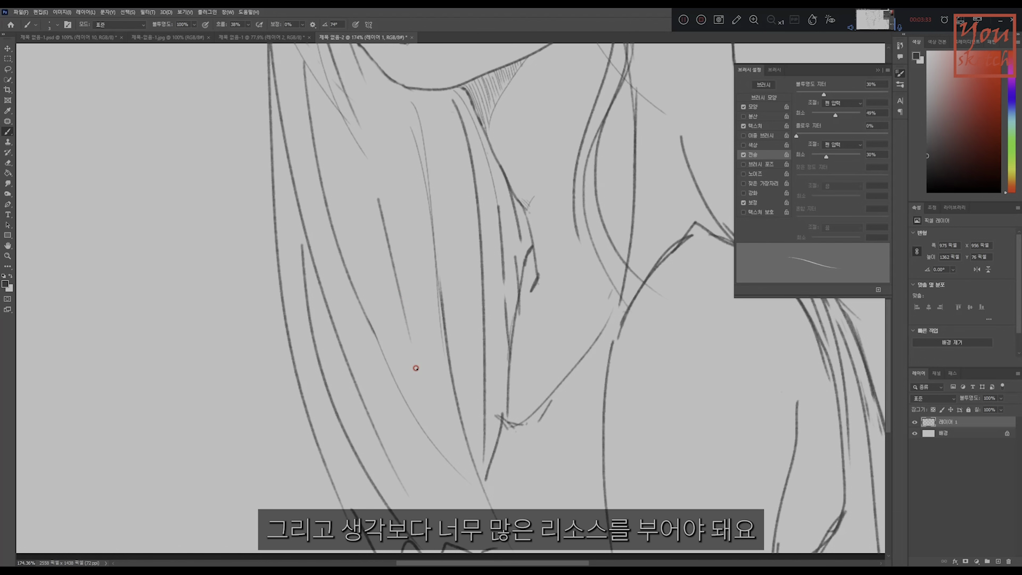
left_click_drag(402, 298, 424, 431)
left_click_drag(357, 307, 464, 503)
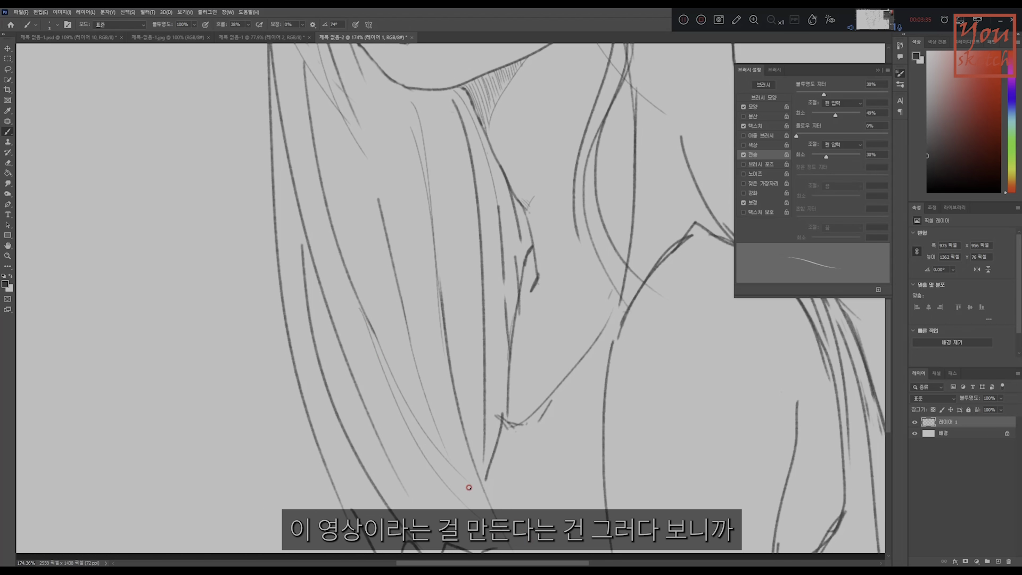
key("ctrl+z")
Step: Draw thin strands between the left hair tips, running down to the canvas's bottom edge
mouse_move(373, 338)
left_mouse_down()
mouse_move(468, 516)
mouse_move(399, 351)
left_mouse_up()
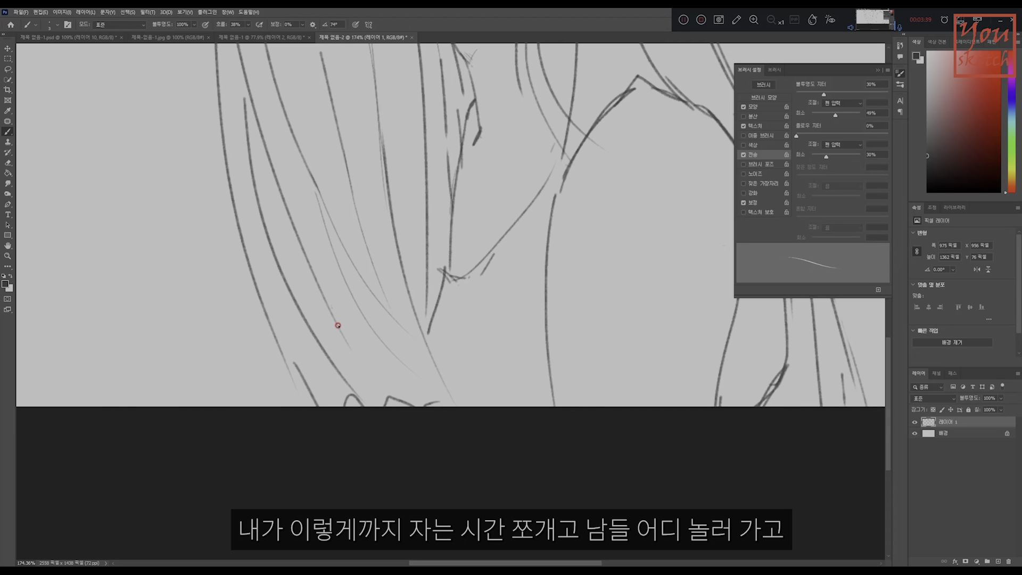
left_click_drag(332, 308, 387, 399)
left_click_drag(336, 305, 391, 381)
left_click_drag(288, 366, 311, 411)
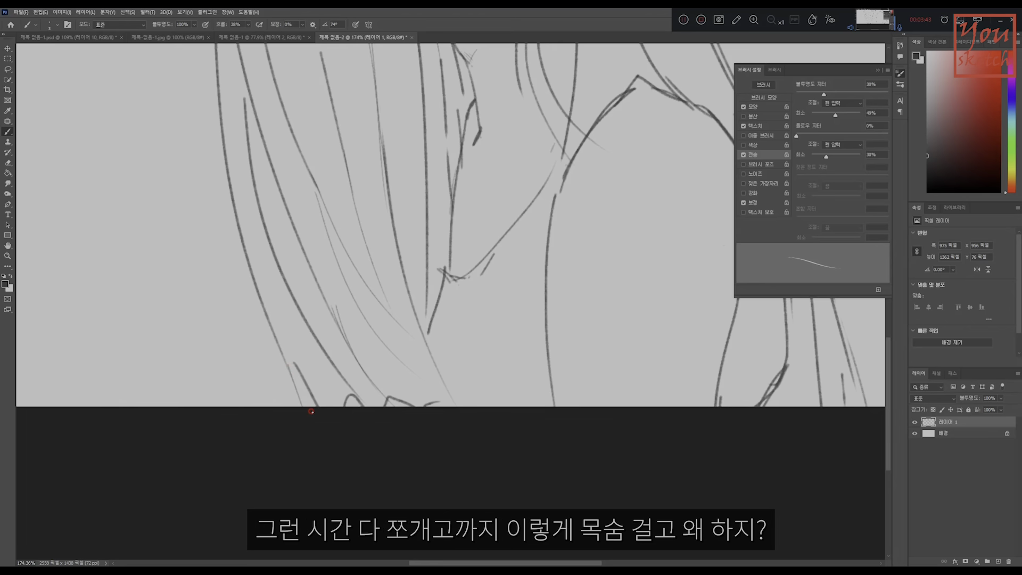
left_click_drag(292, 351, 322, 410)
Step: Add a thin strand inside the outer part of the left hair section, alongside its long outlines
left_click_drag(306, 237, 324, 381)
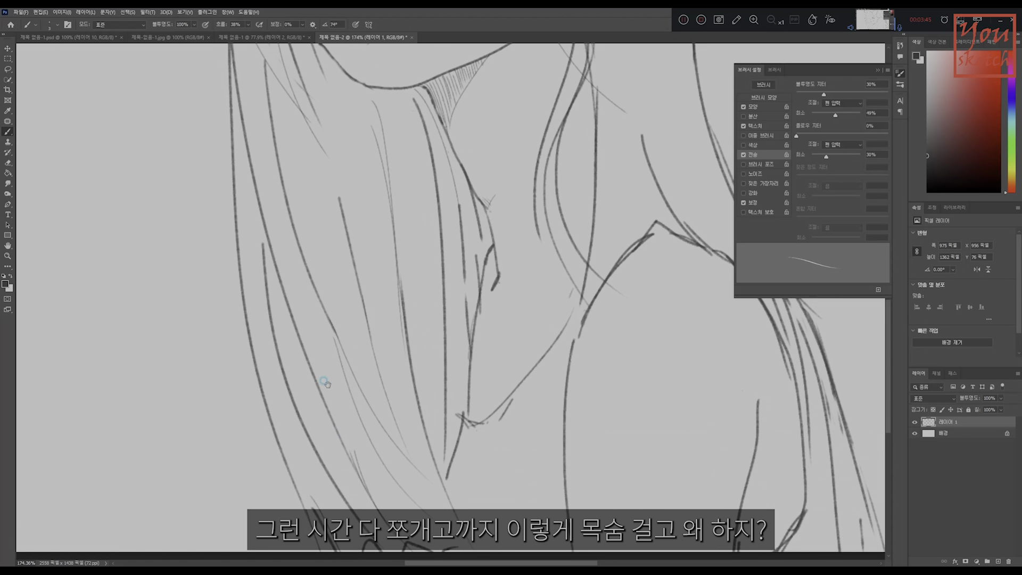
left_click_drag(318, 333, 326, 376)
left_click_drag(278, 292, 324, 440)
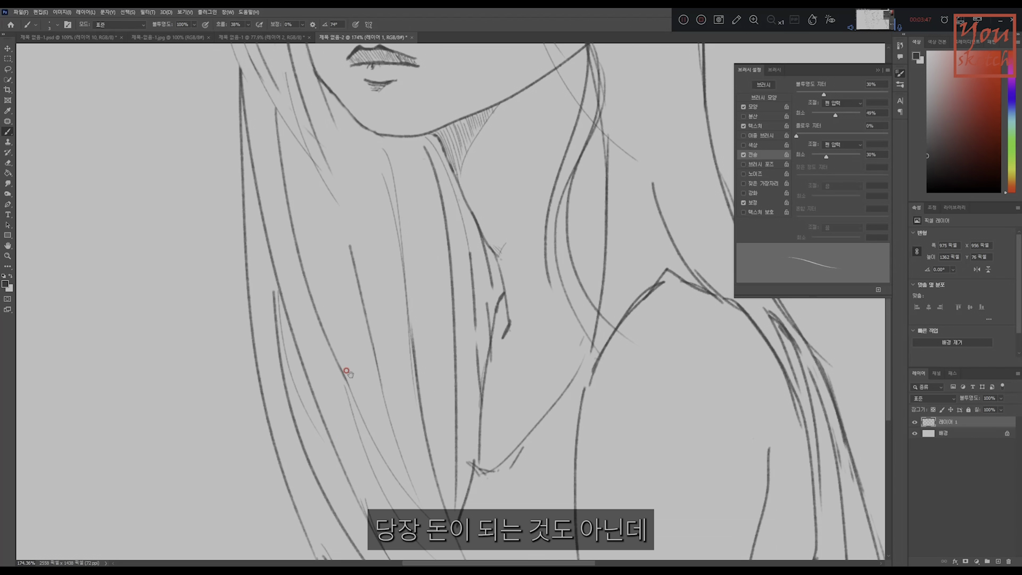
Step: Draw thin curved lines alongside the front contour of the shoulder and upper arm
left_click_drag(399, 378, 314, 380)
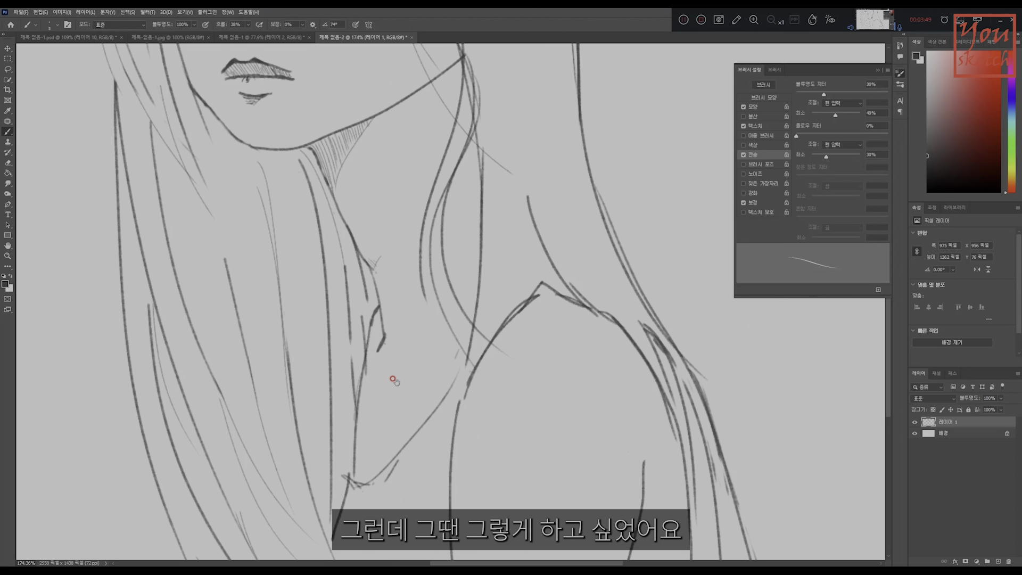
left_click_drag(394, 381, 343, 287)
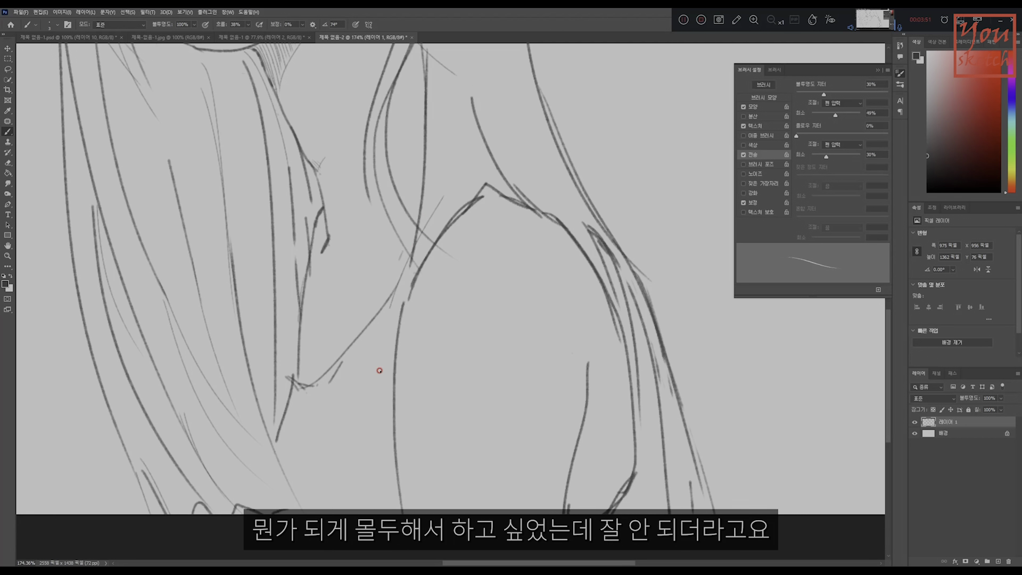
key("ctrl+z")
left_click_drag(438, 220, 372, 409)
left_click_drag(437, 236, 379, 414)
key("ctrl+z")
left_click_drag(434, 239, 398, 472)
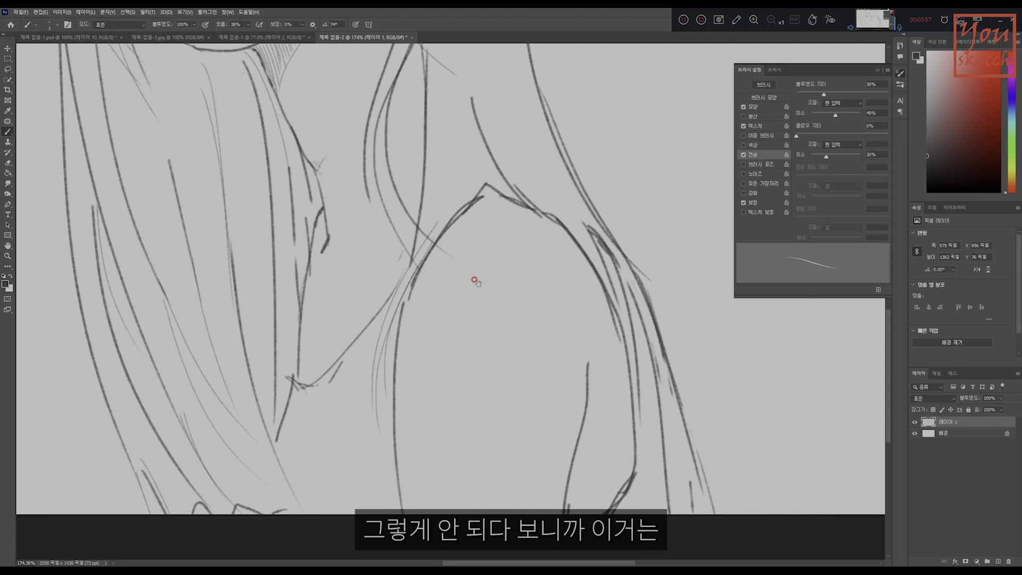
Step: Hatch the small peak at the top of the shoulder and draw thin strands in the hair above it
left_click_drag(474, 281, 391, 398)
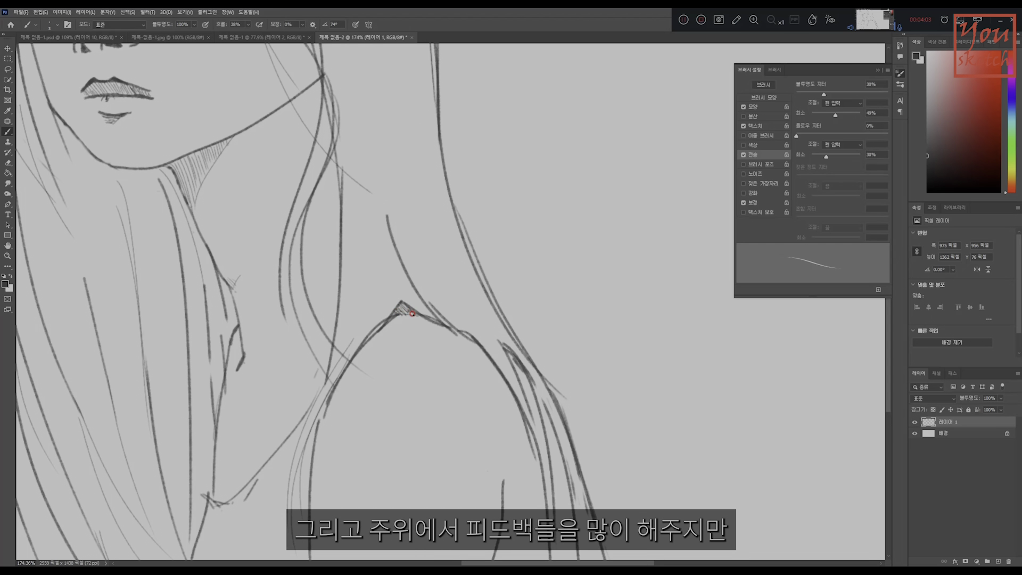
left_click_drag(393, 218, 441, 318)
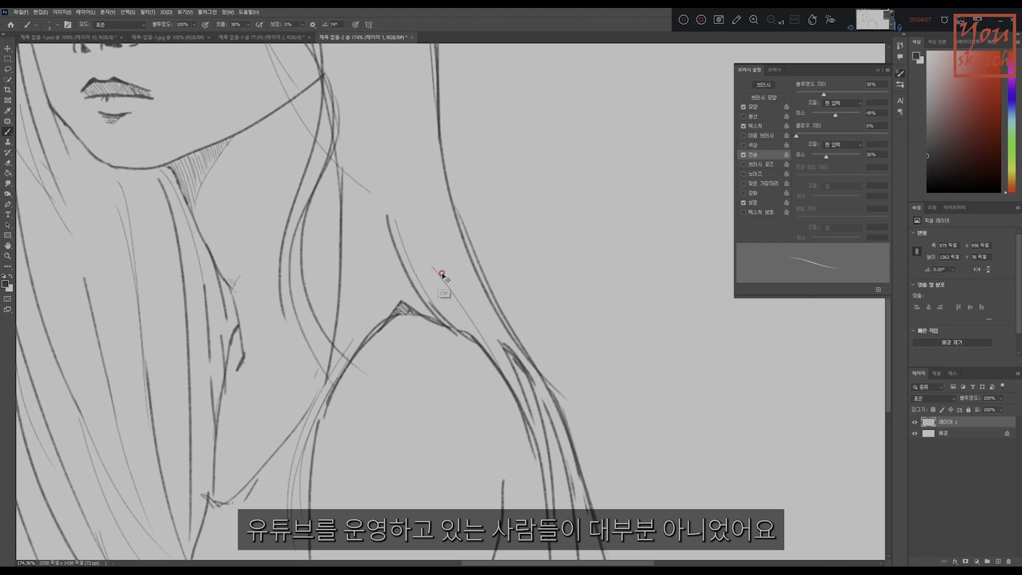
left_click_drag(435, 266, 498, 343)
left_click_drag(453, 279, 502, 340)
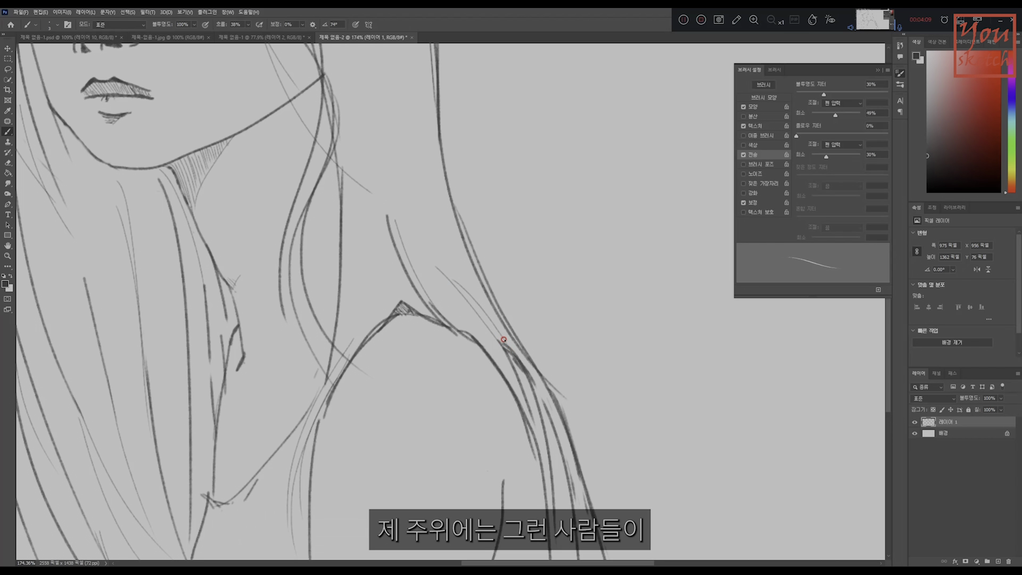
Step: Add thin strands down the right hair section behind the shoulder and hatch the top of the short inner arm line
mouse_move(522, 379)
left_mouse_down()
mouse_move(503, 347)
mouse_move(483, 232)
left_mouse_up()
left_click_drag(513, 266, 538, 339)
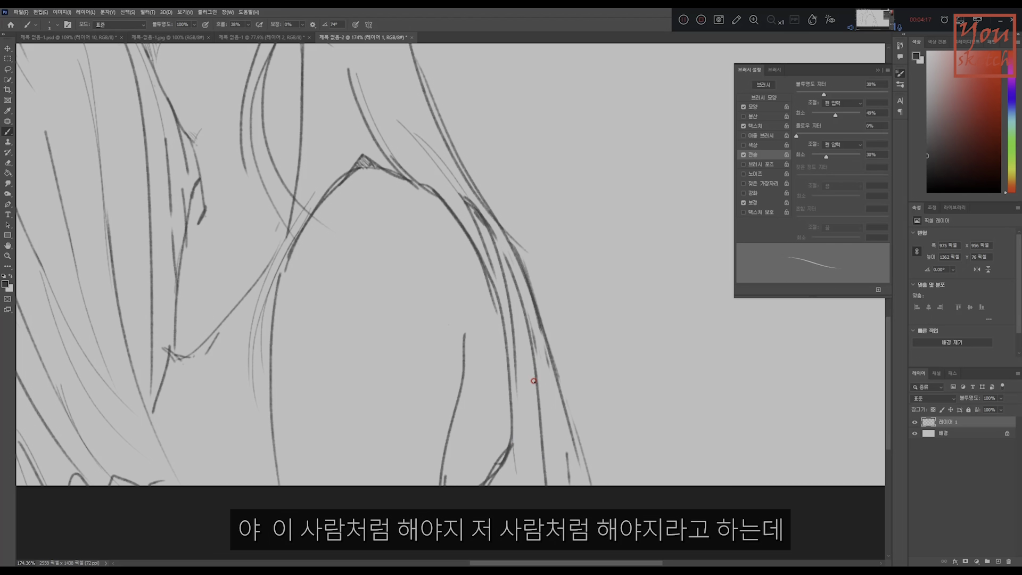
left_click_drag(535, 373, 568, 561)
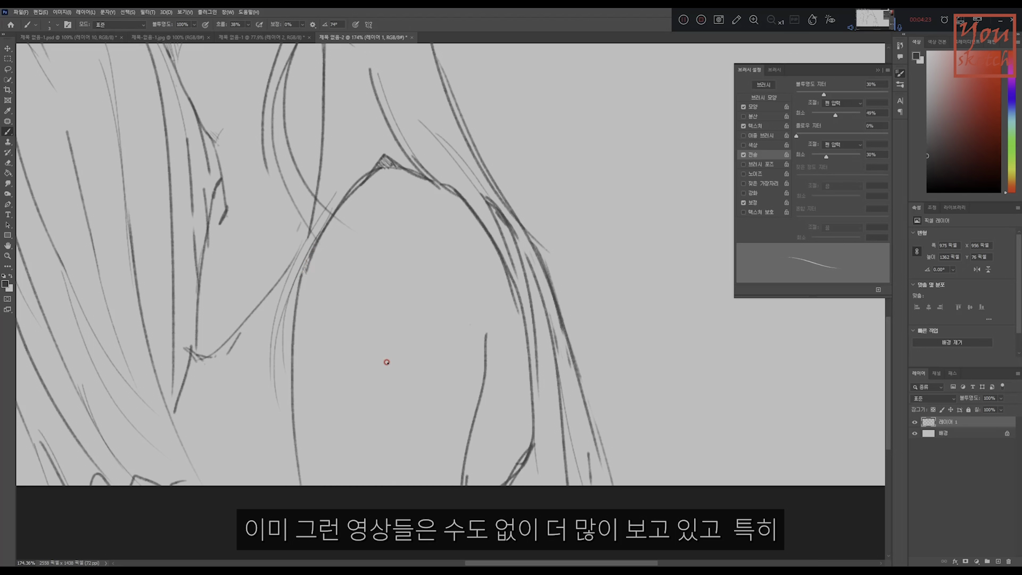
left_click_drag(486, 335, 498, 352)
left_click_drag(413, 360, 549, 346)
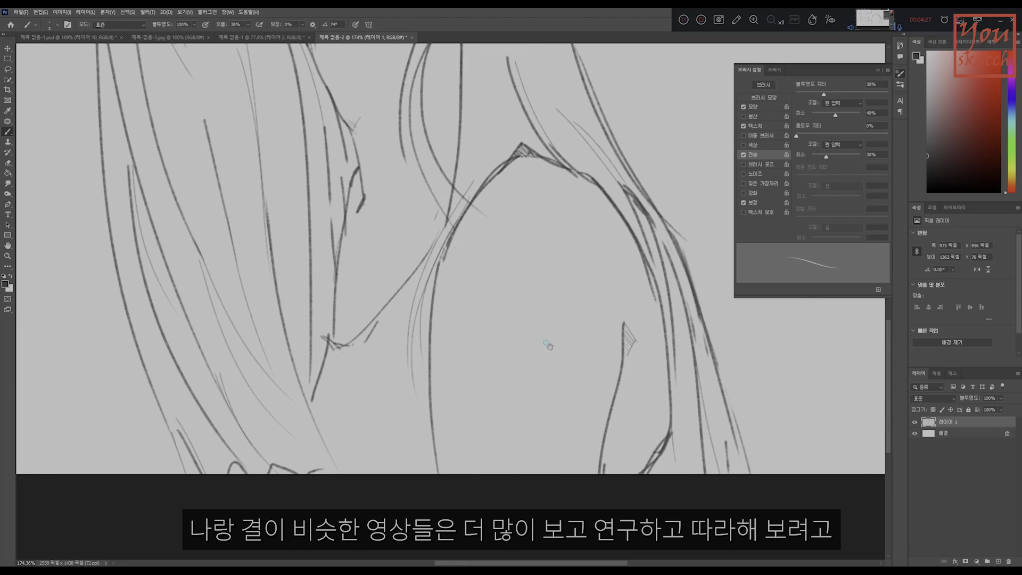
mouse_move(326, 353)
left_mouse_down()
mouse_move(358, 349)
mouse_move(411, 284)
left_mouse_up()
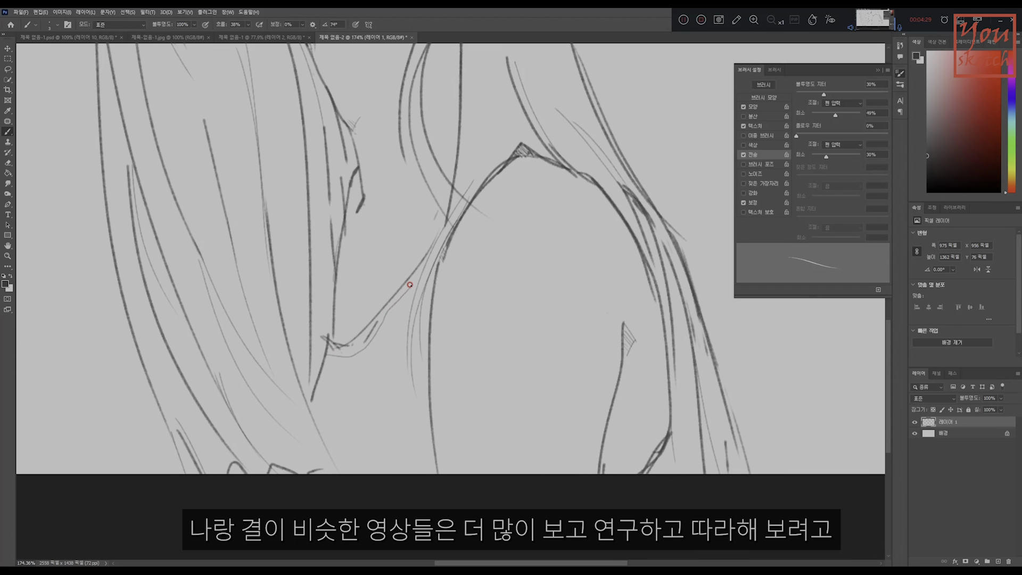
key("ctrl+z")
mouse_move(326, 351)
left_mouse_down()
mouse_move(363, 344)
mouse_move(388, 298)
mouse_move(418, 276)
left_mouse_up()
key("ctrl+z")
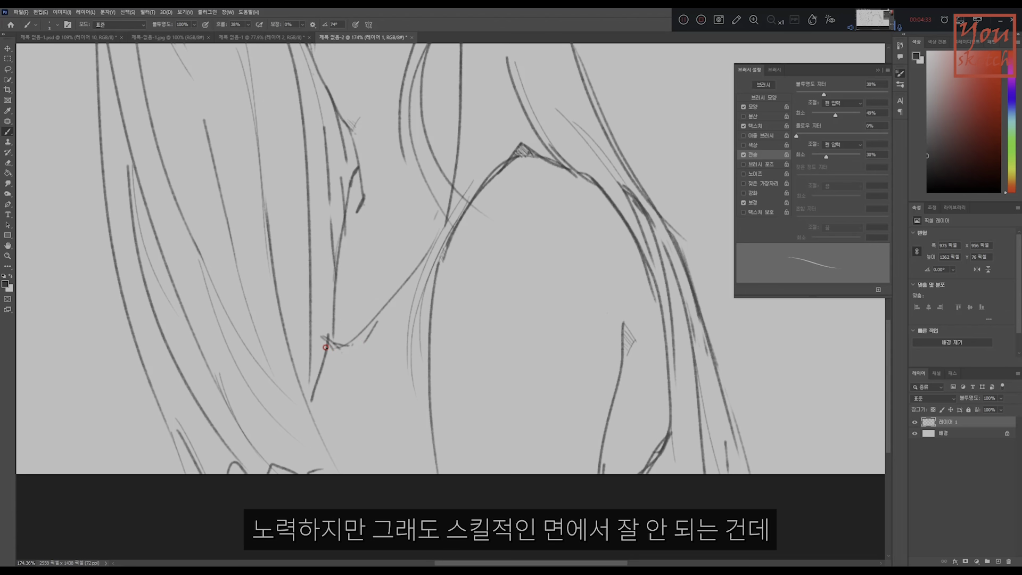
mouse_move(328, 346)
left_mouse_down()
mouse_move(366, 339)
mouse_move(336, 349)
mouse_move(401, 294)
left_mouse_up()
key("ctrl+z")
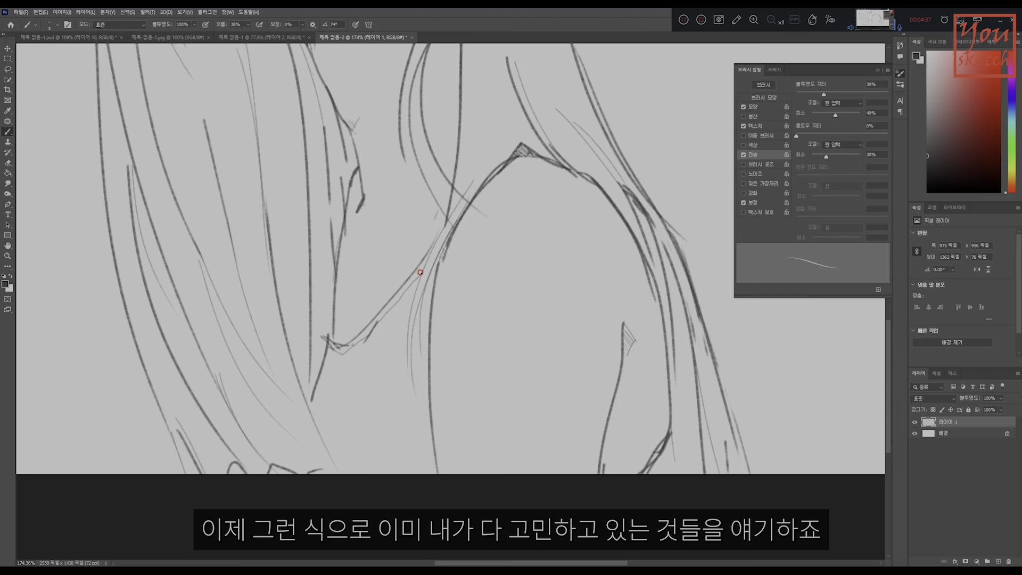
left_click_drag(328, 198, 334, 249)
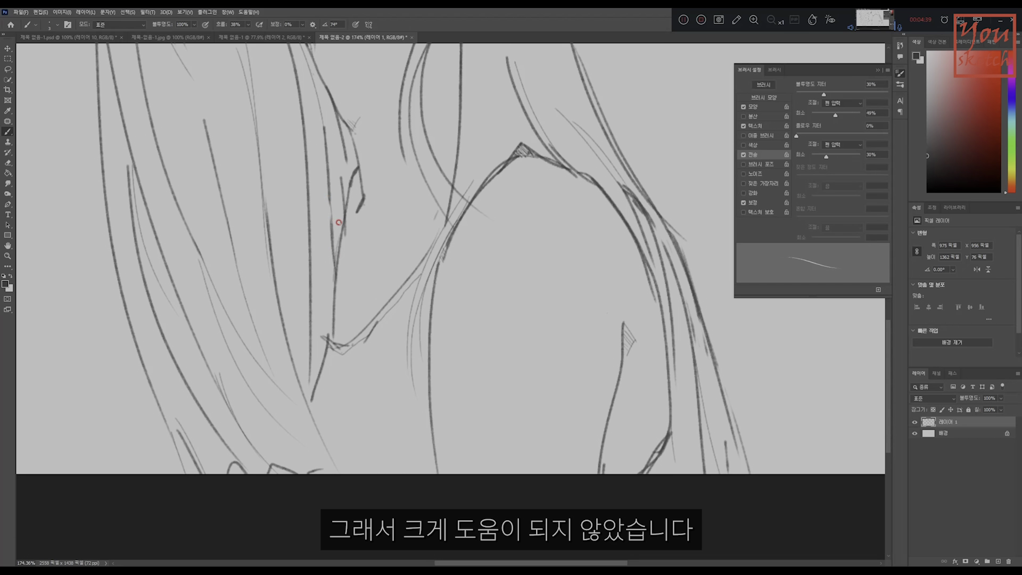
key("ctrl+z")
key("ctrl+z")
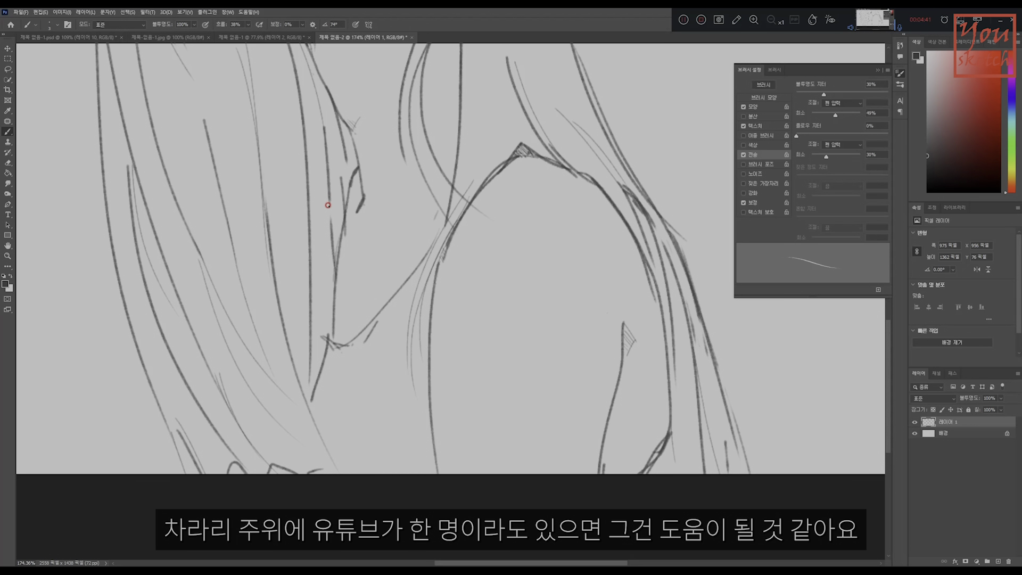
key("ctrl+z")
Step: Draw a thin collarbone line toward the shoulder and hatch the small gap at the hair edge beside the neck
mouse_move(328, 190)
left_mouse_down()
mouse_move(332, 239)
mouse_move(394, 270)
mouse_move(458, 233)
left_mouse_up()
mouse_move(402, 192)
left_mouse_down()
mouse_move(400, 302)
mouse_move(379, 343)
left_mouse_up()
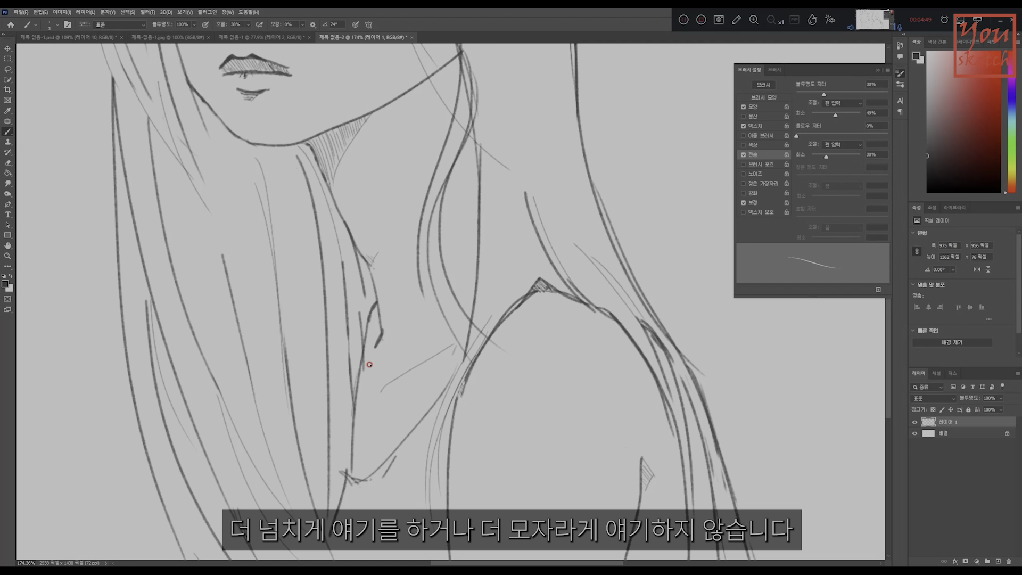
key("ctrl+z")
left_click_drag(374, 306, 378, 323)
left_click_drag(369, 319, 379, 334)
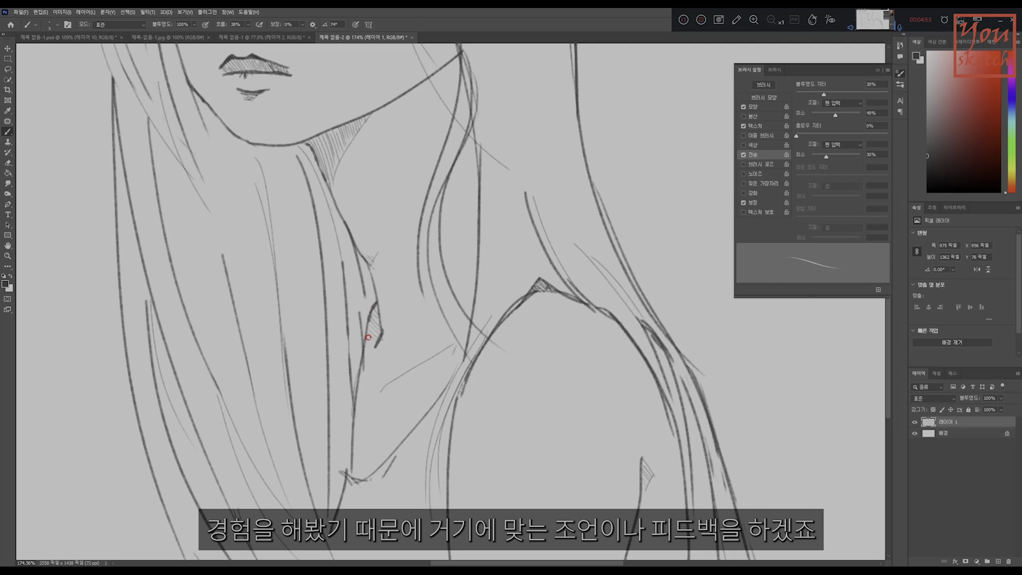
left_click_drag(365, 261, 372, 311)
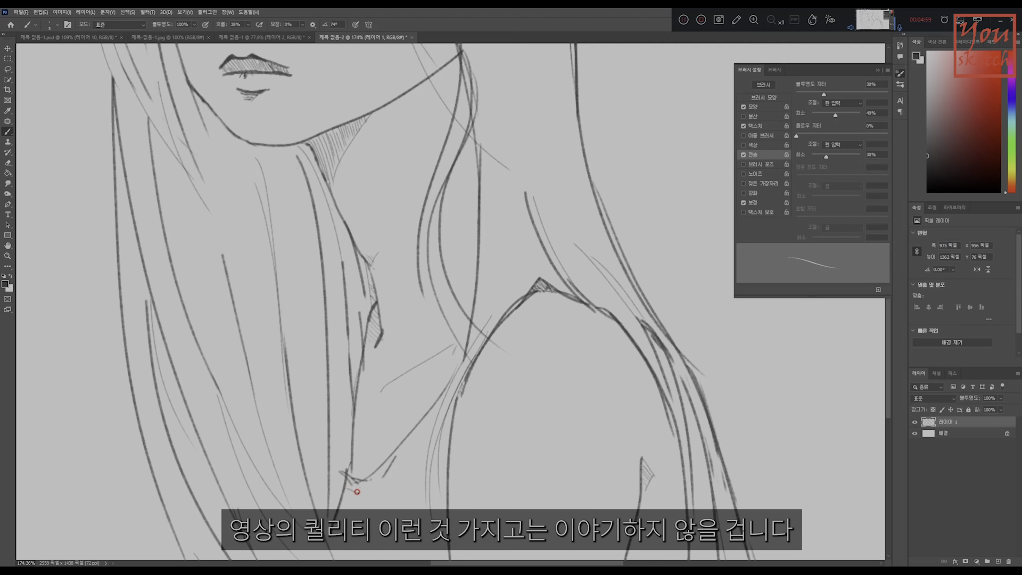
Step: Draw a thin second line beneath the diagonal chest line and add short crease strokes beside the lower arm contour
left_click_drag(357, 492, 434, 415)
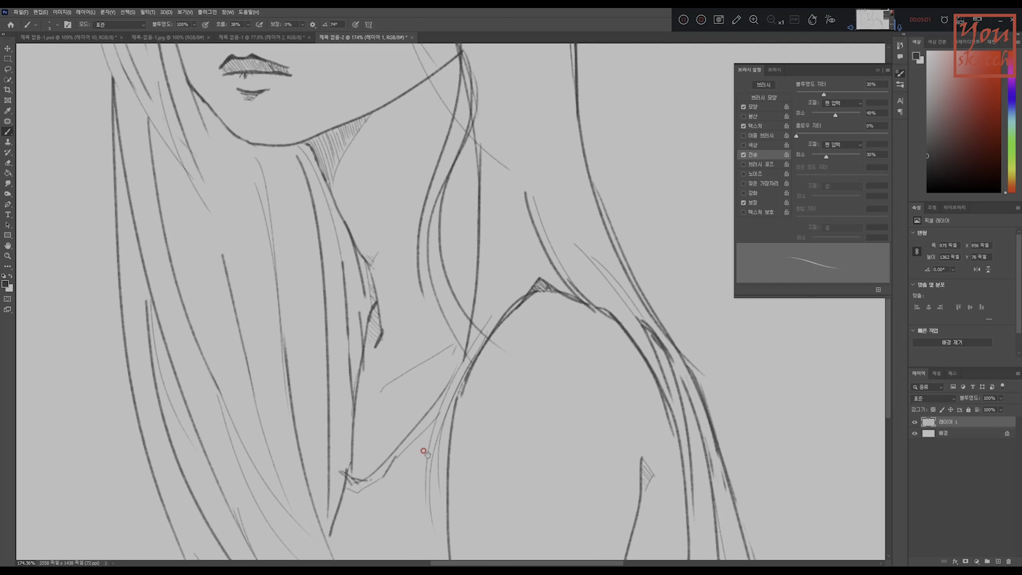
scroll(410, 459, "down", 3)
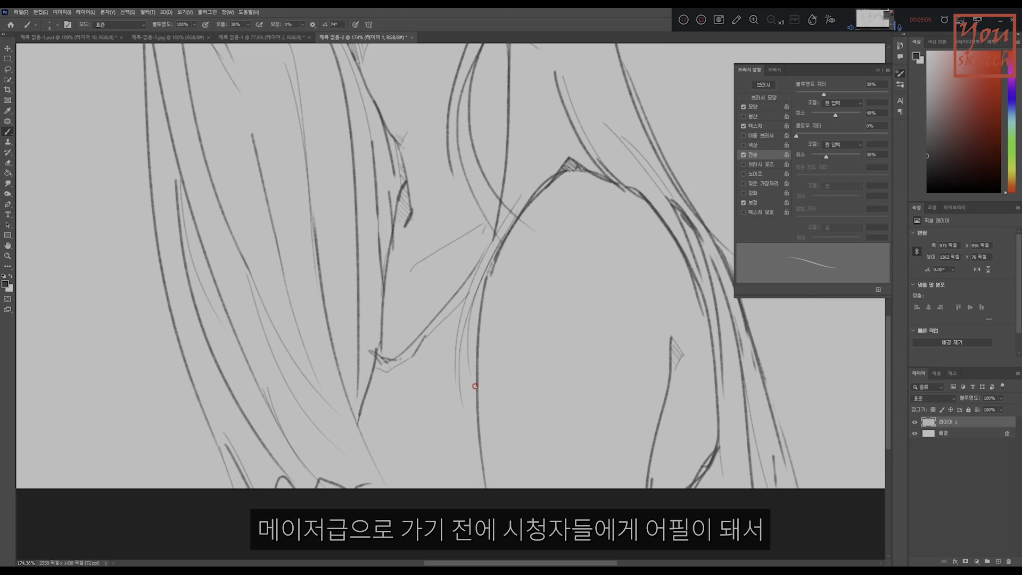
left_click_drag(477, 477, 453, 435)
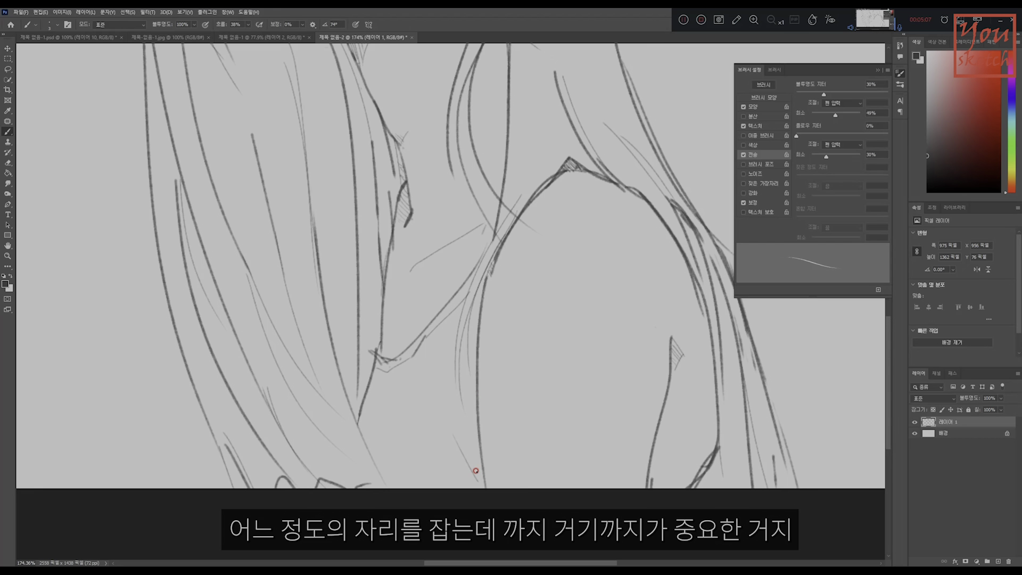
left_click_drag(452, 457, 473, 479)
Step: Extend the wavy lock hanging beside the neck with a thin strand curving toward the shoulder
left_click_drag(477, 316, 462, 507)
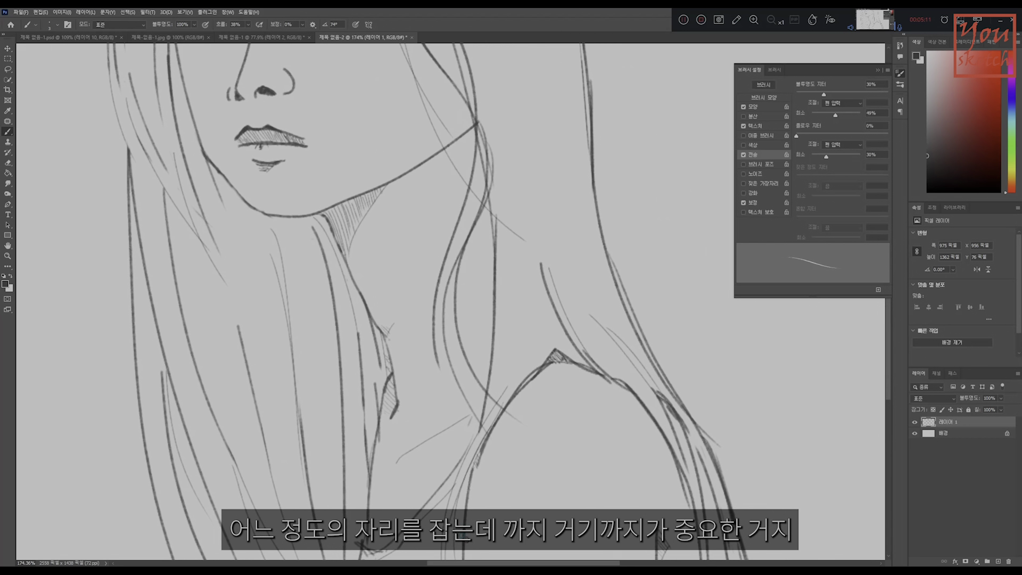
scroll(467, 340, "up", 1)
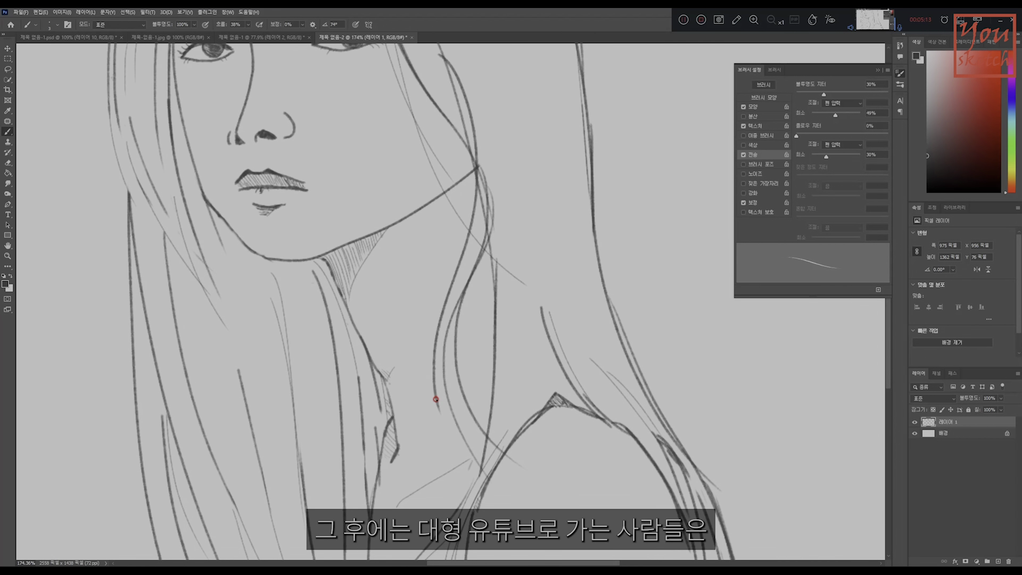
left_click_drag(435, 399, 470, 454)
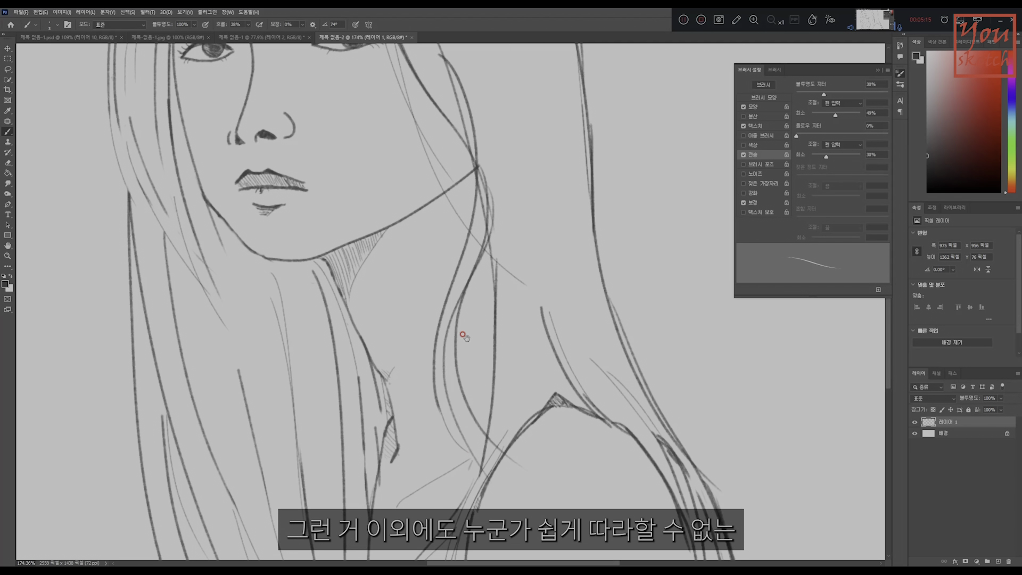
Step: Fill the eyebrow nearer the hair parting with fine hatching strokes along its arch
scroll(462, 335, "up", 2)
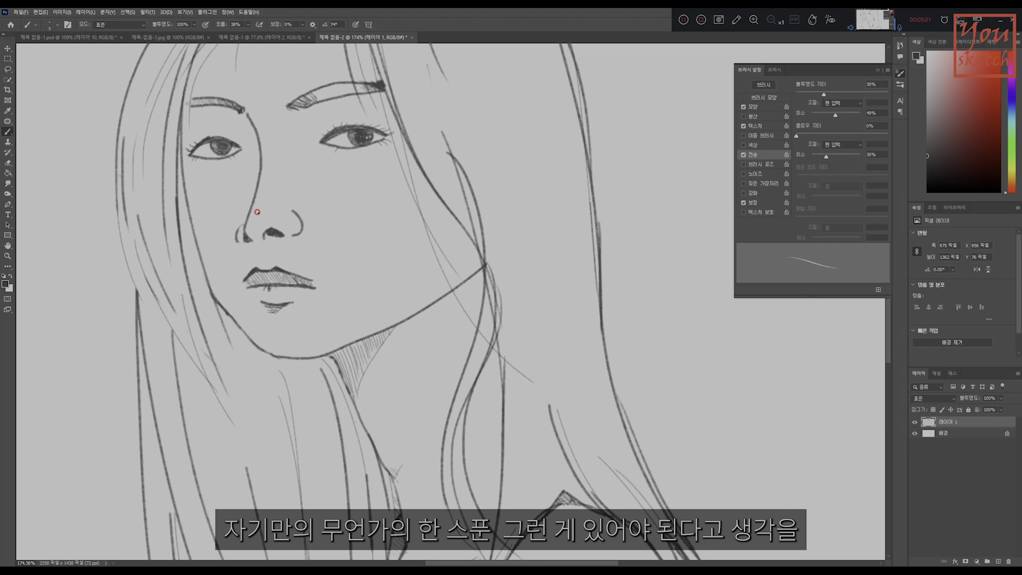
scroll(291, 248, "up", 3)
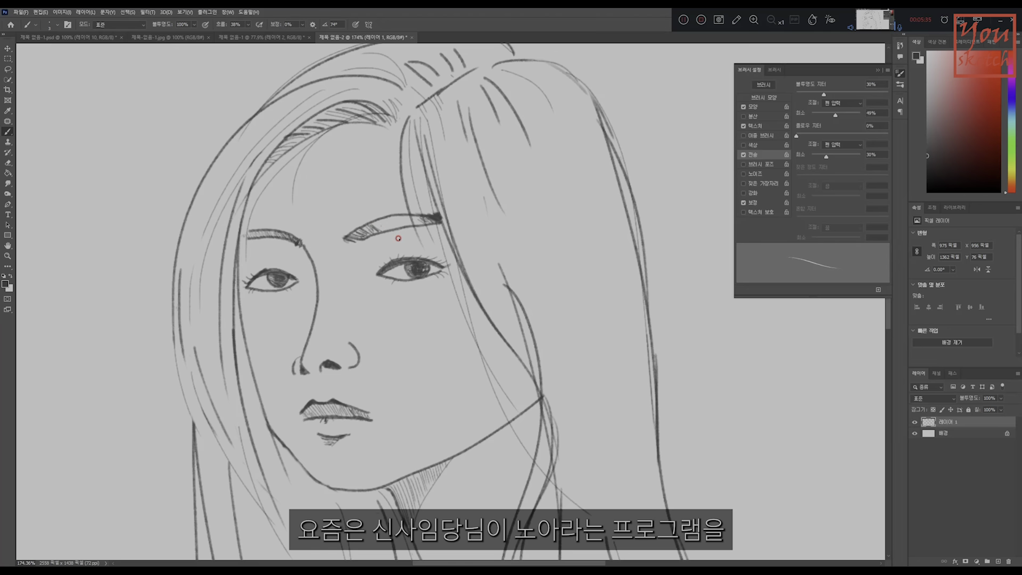
left_click_drag(385, 308, 398, 296)
left_click_drag(390, 211, 399, 218)
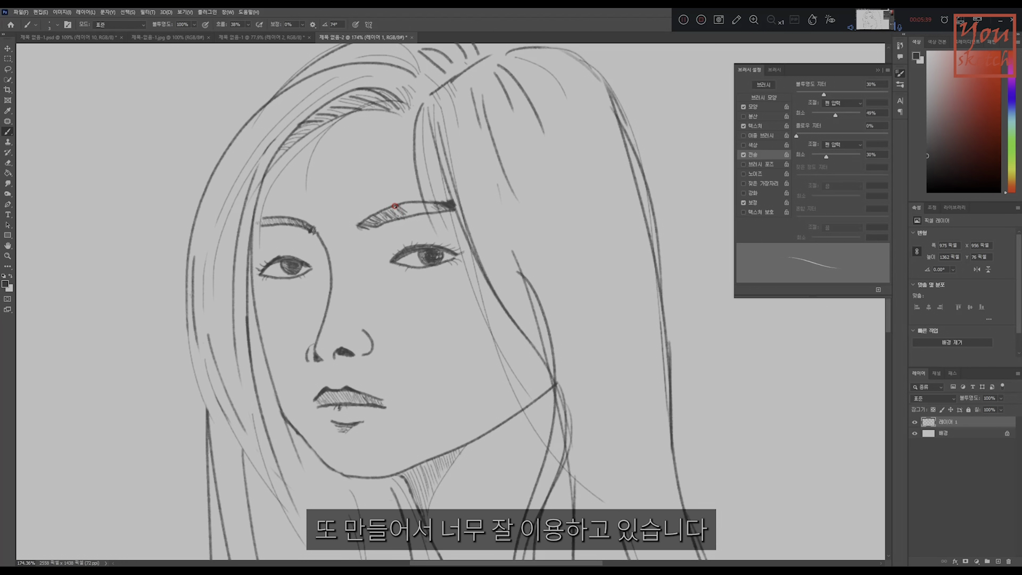
left_click_drag(392, 209, 411, 212)
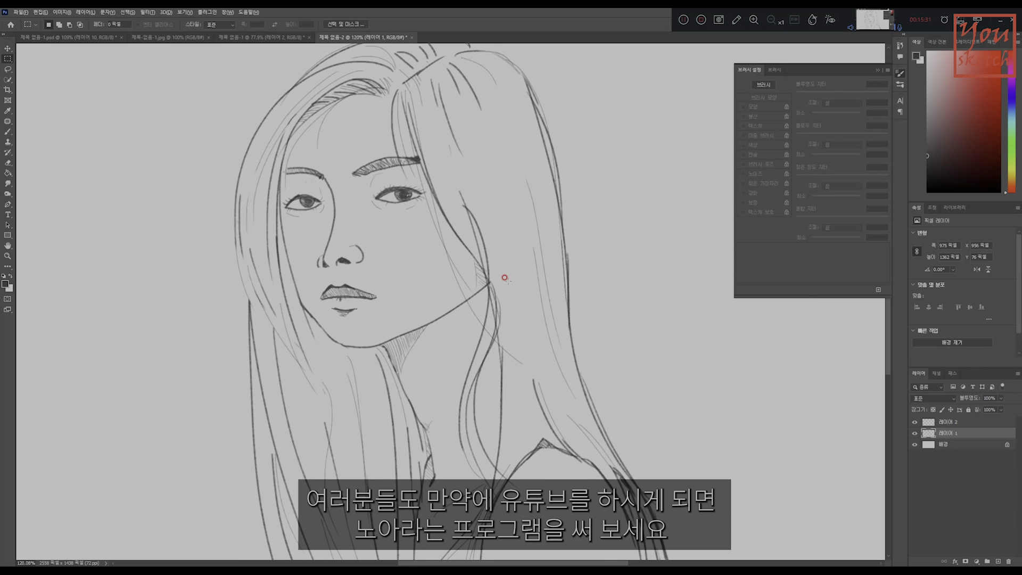
Step: Move the layer 레이어 2 beneath the line-art layer 레이어 1, keeping 레이어 2 active
scroll(504, 278, "down", 3)
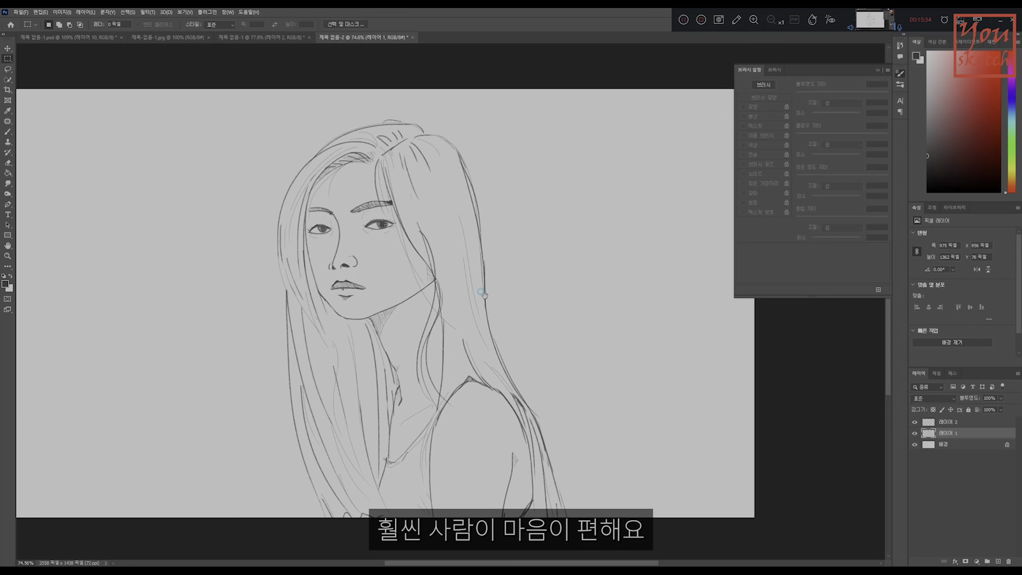
scroll(399, 237, "up", 2)
scroll(400, 245, "down", 1)
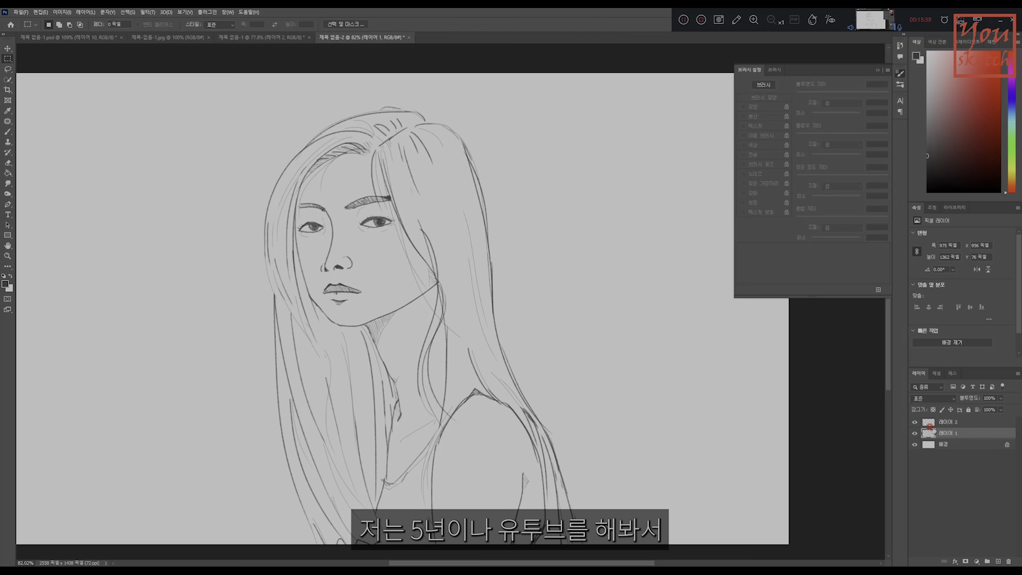
left_click(915, 433)
left_click(915, 433)
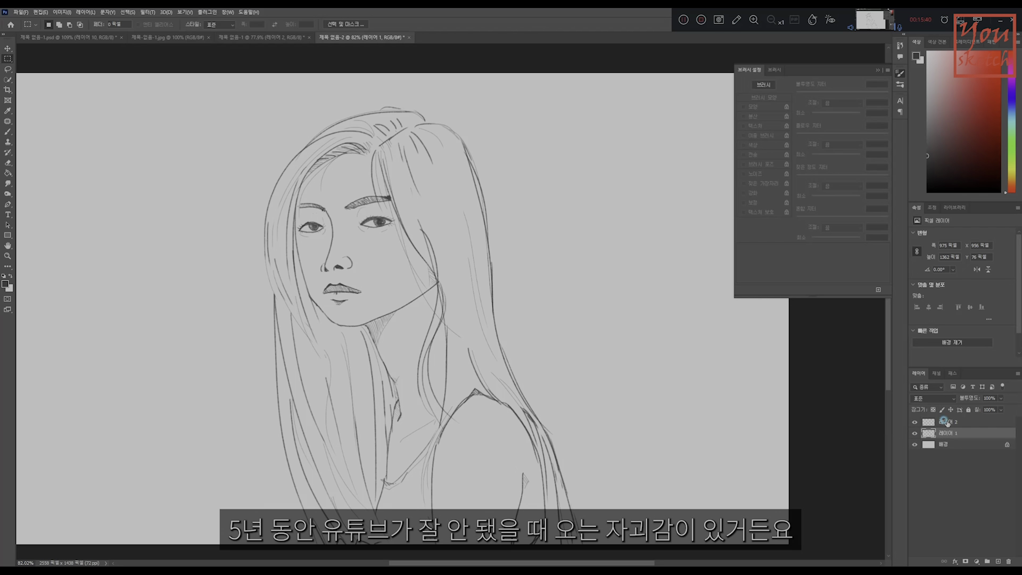
left_click(951, 423)
left_click_drag(952, 424, 952, 440)
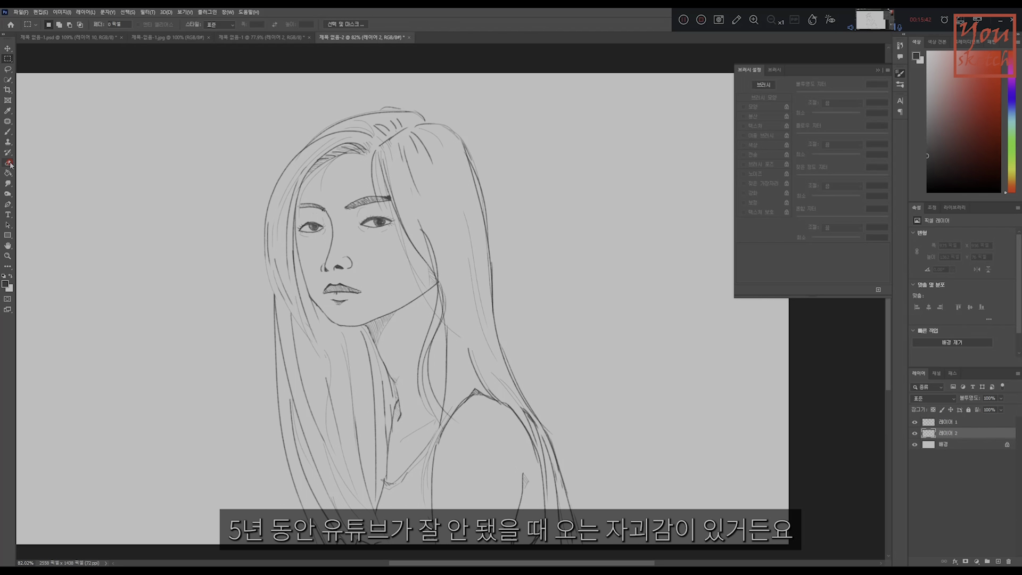
Step: Set the foreground colour to the neutral mid grey 6c6c6c
left_click(5, 284)
left_click_drag(588, 385, 582, 383)
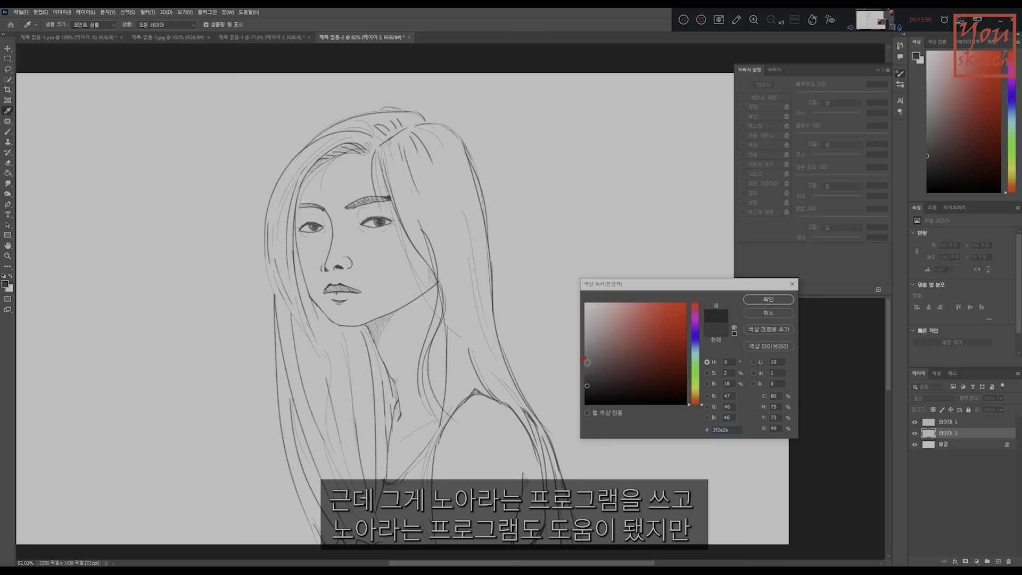
left_click_drag(587, 362, 576, 360)
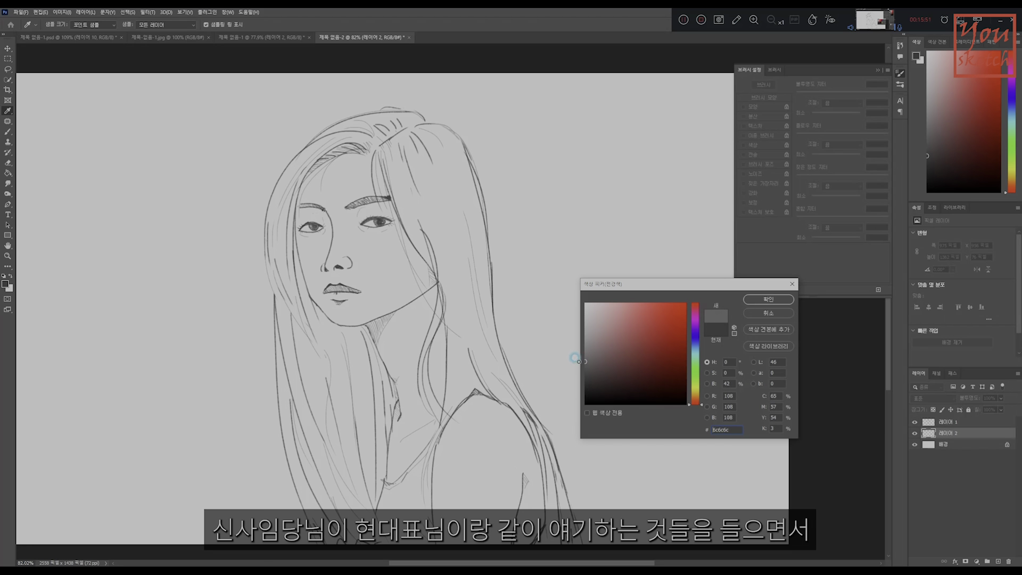
left_click(764, 300)
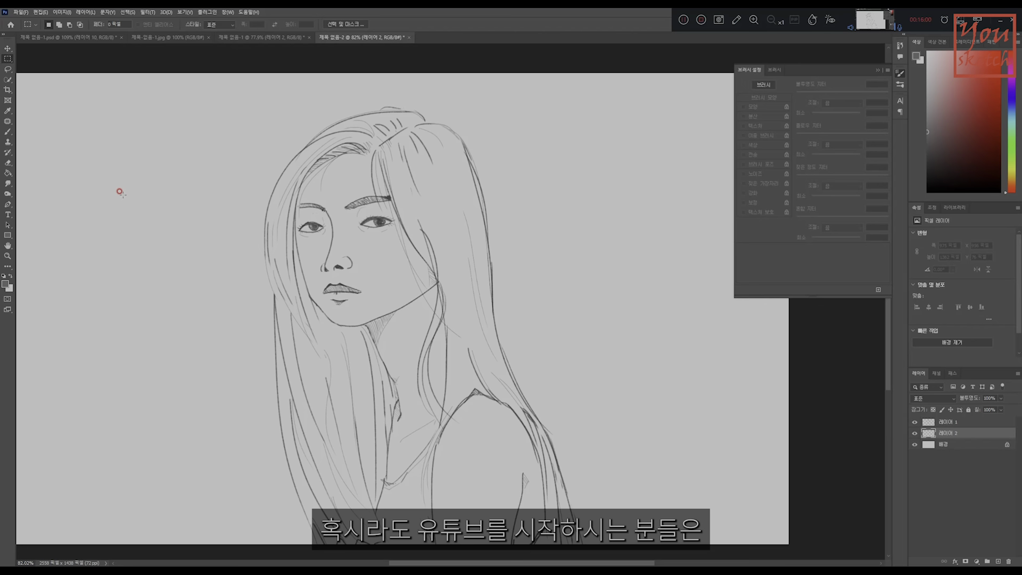
Step: Choose the Brush tool with the 부드러운 원 (soft round) preset and enlarge its tip considerably for broad shading
left_click(8, 131)
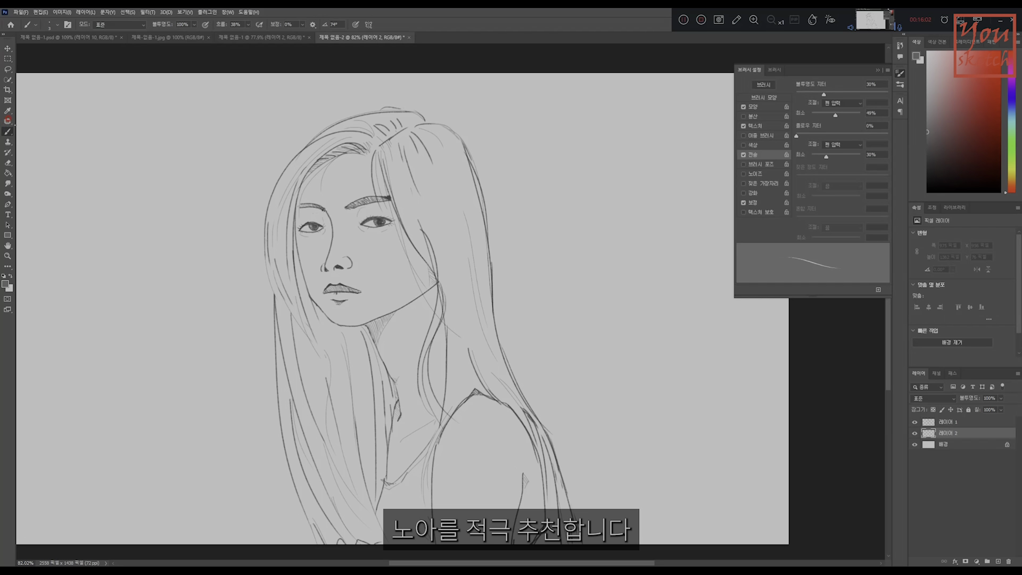
left_click(53, 25)
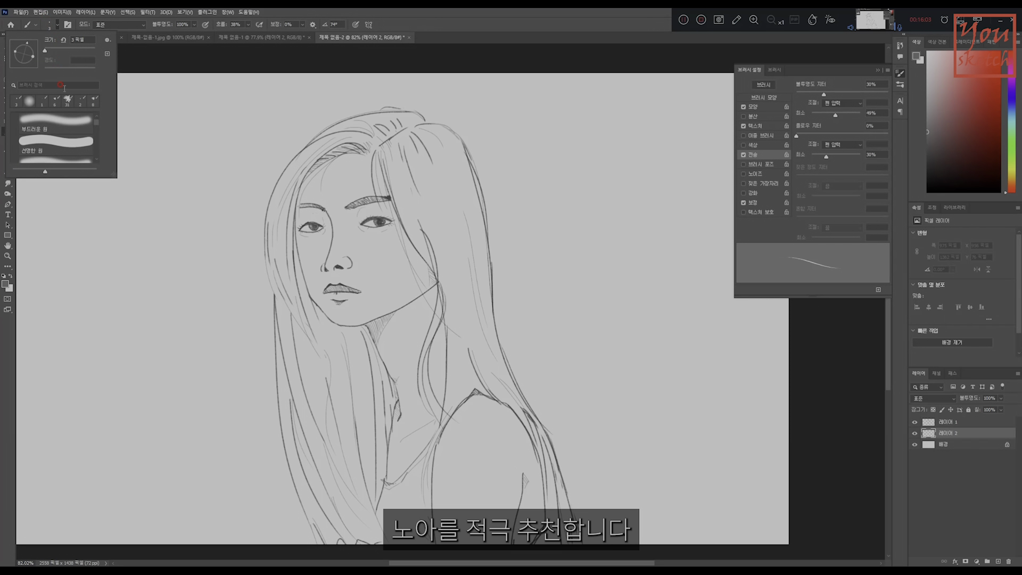
left_click(58, 121)
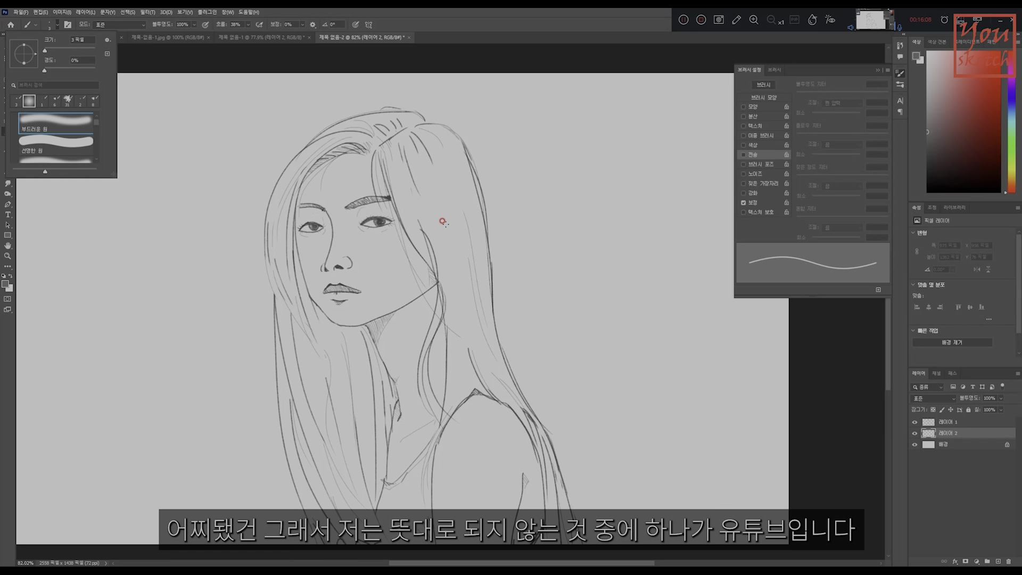
key("Return")
key("bracketright")
key("bracketright")
key("bracketright")
key("bracketright")
key("bracketright")
key("bracketright")
key("bracketright")
key("bracketright")
key("bracketright")
key("bracketright")
key("bracketright")
key("bracketright")
key("bracketright")
key("bracketright")
key("bracketright")
key("bracketright")
key("bracketright")
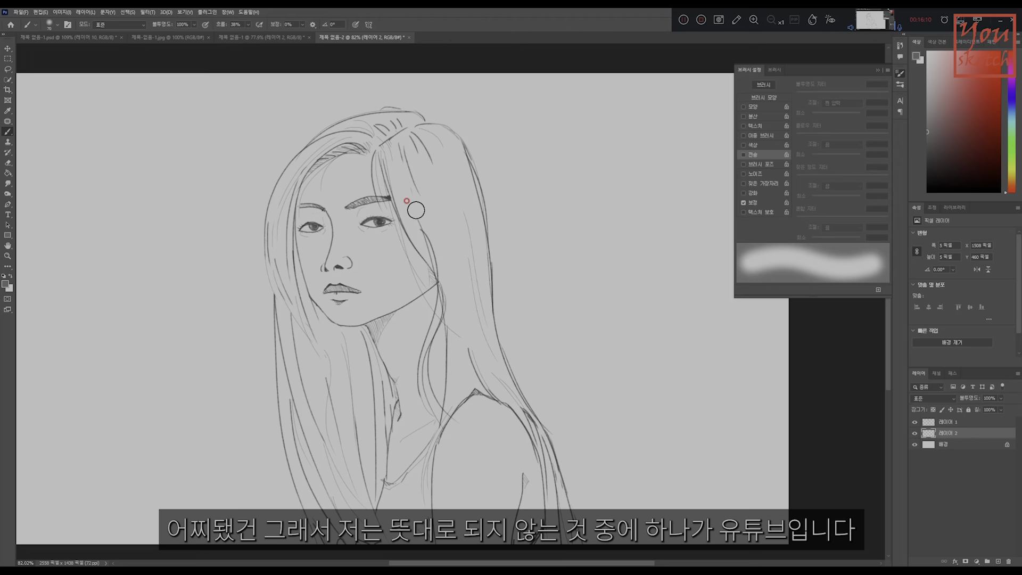
Step: Shade the long hair on both sides of the face with broad soft grey strokes from crown to ends
mouse_move(387, 141)
left_mouse_down()
mouse_move(404, 215)
mouse_move(406, 142)
mouse_move(433, 147)
mouse_move(433, 133)
mouse_move(472, 240)
mouse_move(423, 155)
mouse_move(447, 257)
mouse_move(401, 177)
mouse_move(448, 265)
mouse_move(468, 375)
mouse_move(456, 281)
mouse_move(451, 407)
mouse_move(467, 280)
mouse_move(451, 165)
mouse_move(465, 295)
mouse_move(432, 134)
mouse_move(450, 155)
mouse_move(473, 285)
mouse_move(450, 193)
mouse_move(453, 239)
mouse_move(469, 219)
mouse_move(489, 372)
mouse_move(515, 398)
mouse_move(483, 366)
mouse_move(457, 155)
mouse_move(396, 123)
mouse_move(326, 147)
mouse_move(285, 205)
mouse_move(279, 260)
mouse_move(334, 513)
left_mouse_up()
left_click_drag(367, 426, 398, 291)
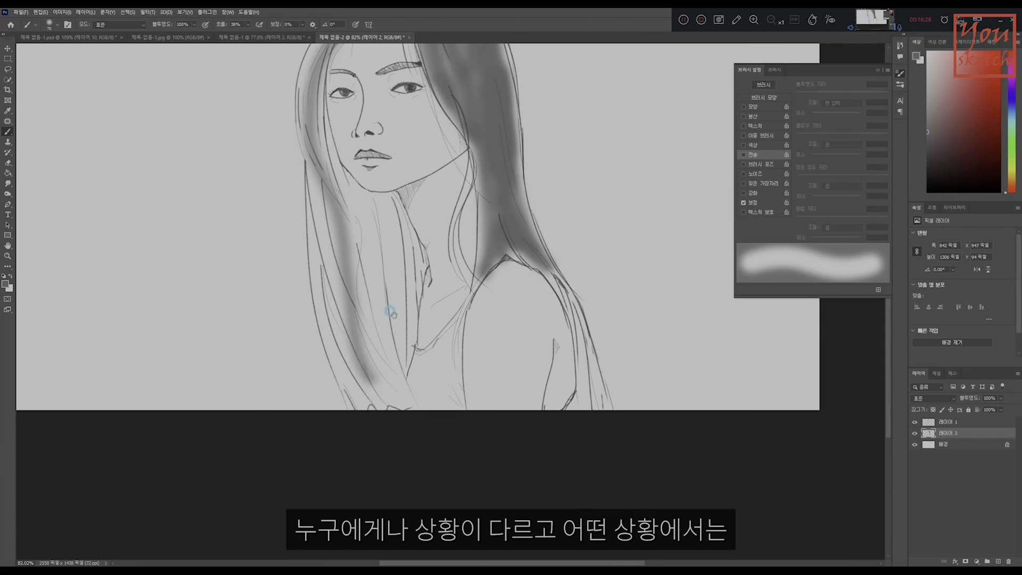
mouse_move(317, 160)
left_mouse_down()
mouse_move(335, 309)
mouse_move(381, 406)
left_mouse_up()
mouse_move(314, 227)
left_mouse_down()
mouse_move(322, 319)
mouse_move(367, 407)
left_mouse_up()
mouse_move(333, 279)
left_mouse_down()
mouse_move(388, 402)
mouse_move(402, 399)
mouse_move(331, 206)
mouse_move(349, 210)
mouse_move(364, 197)
mouse_move(404, 277)
mouse_move(392, 353)
left_mouse_up()
mouse_move(346, 218)
left_mouse_down()
mouse_move(353, 262)
mouse_move(411, 326)
mouse_move(412, 250)
mouse_move(386, 194)
mouse_move(353, 204)
mouse_move(375, 225)
mouse_move(376, 282)
mouse_move(373, 216)
mouse_move(349, 388)
mouse_move(322, 239)
mouse_move(353, 367)
mouse_move(372, 384)
mouse_move(385, 276)
mouse_move(406, 270)
mouse_move(486, 159)
mouse_move(490, 201)
left_mouse_up()
mouse_move(498, 269)
left_mouse_down()
mouse_move(531, 263)
mouse_move(515, 351)
mouse_move(534, 456)
left_mouse_up()
mouse_move(420, 192)
left_mouse_down()
mouse_move(446, 195)
mouse_move(404, 204)
mouse_move(431, 204)
mouse_move(468, 184)
mouse_move(401, 197)
mouse_move(349, 259)
mouse_move(344, 303)
mouse_move(365, 381)
left_mouse_up()
mouse_move(358, 258)
left_mouse_down()
mouse_move(358, 296)
mouse_move(391, 394)
mouse_move(356, 309)
mouse_move(360, 263)
mouse_move(392, 209)
mouse_move(491, 185)
mouse_move(431, 185)
mouse_move(421, 175)
mouse_move(378, 198)
mouse_move(350, 241)
mouse_move(390, 187)
mouse_move(337, 268)
mouse_move(361, 382)
mouse_move(405, 423)
mouse_move(411, 401)
mouse_move(419, 409)
mouse_move(335, 338)
mouse_move(347, 378)
left_mouse_up()
Step: Shade the thin wavy lock beside the neck in the same grey, following its curve down to the shoulder
key("space")
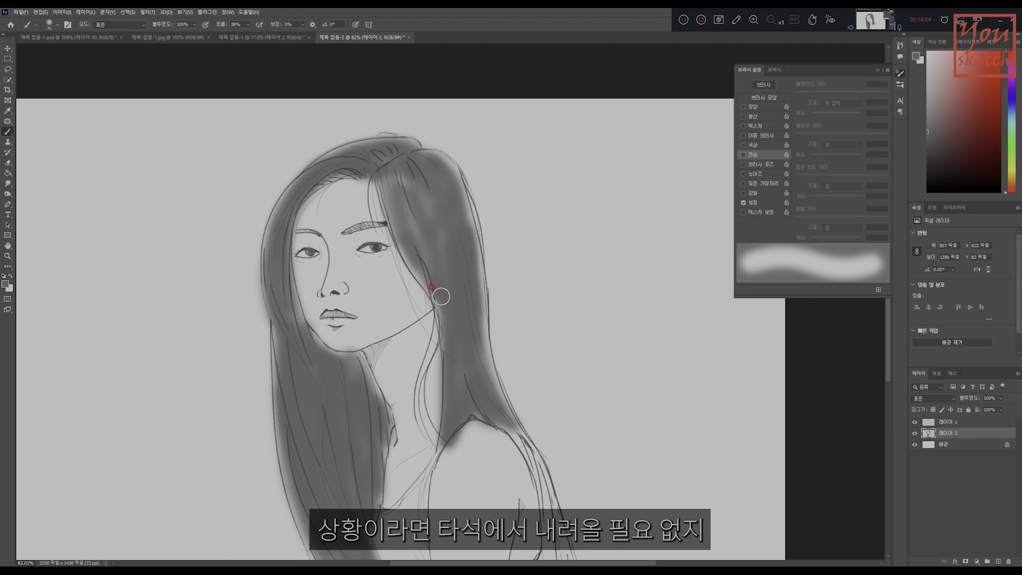
mouse_move(433, 292)
left_mouse_down()
mouse_move(419, 404)
mouse_move(447, 452)
left_mouse_up()
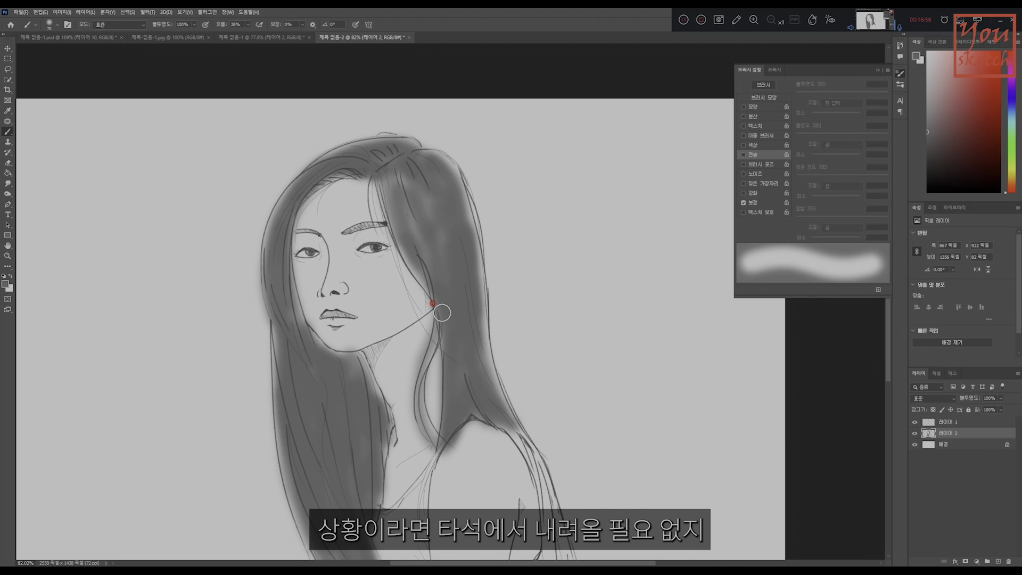
mouse_move(442, 312)
left_mouse_down()
mouse_move(423, 389)
mouse_move(447, 433)
left_mouse_up()
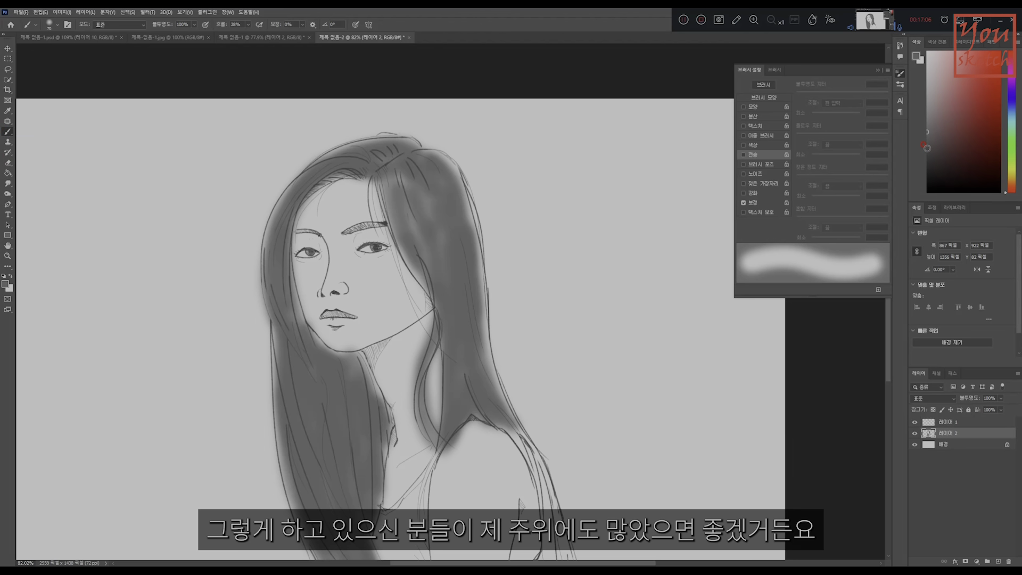
Step: Pick a lighter grey and brush along the crown and outer edge of the left side of the hair, redoing the first stroke
left_click_drag(927, 148, 927, 127)
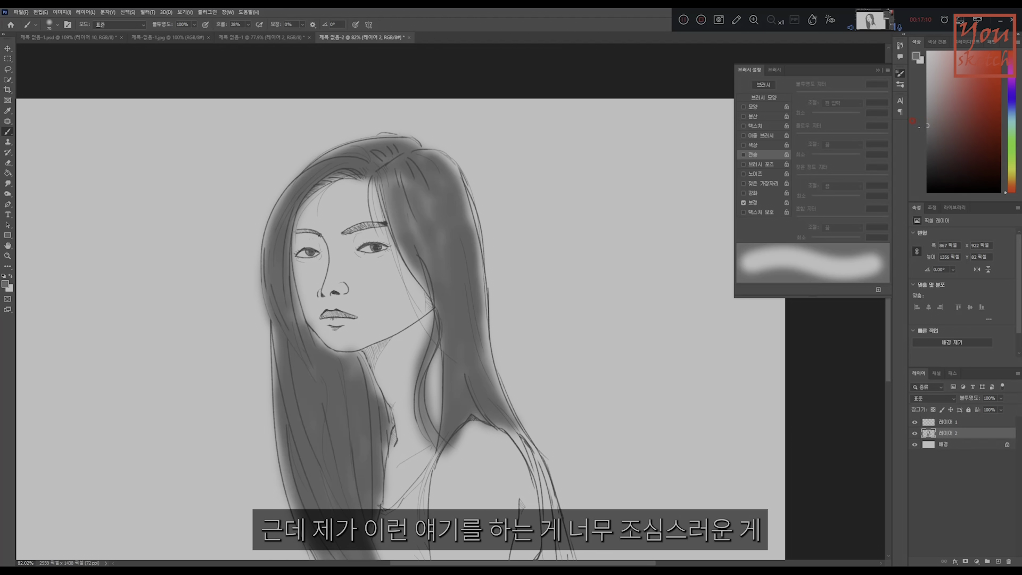
left_click_drag(356, 145, 296, 192)
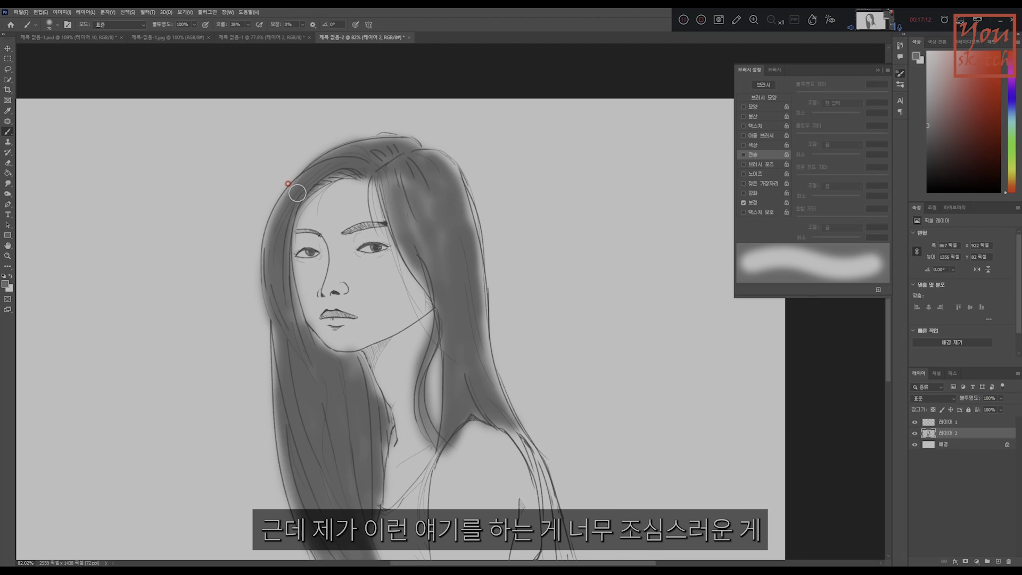
key("ctrl+z")
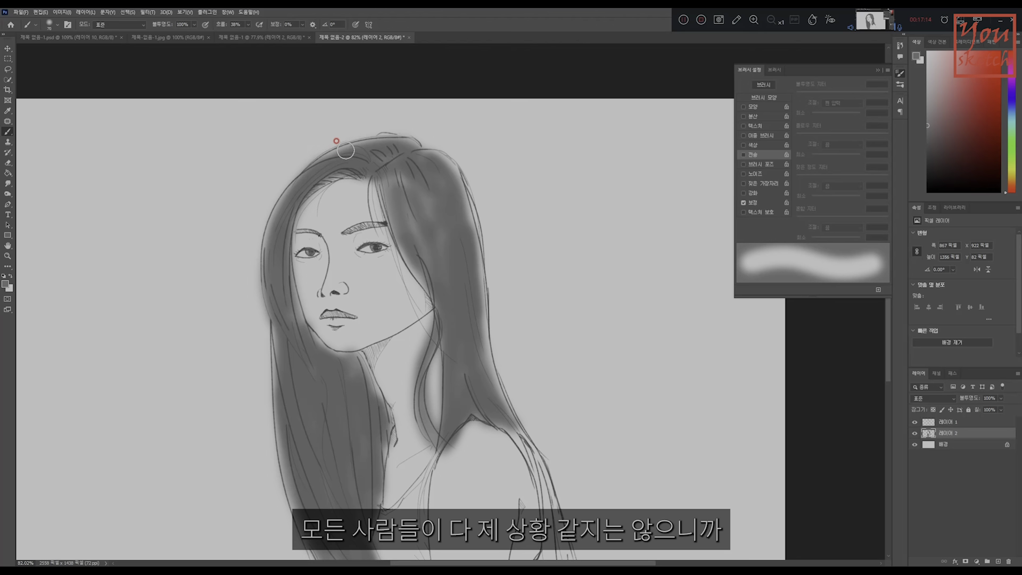
mouse_move(353, 148)
left_mouse_down()
mouse_move(298, 178)
mouse_move(266, 274)
left_mouse_up()
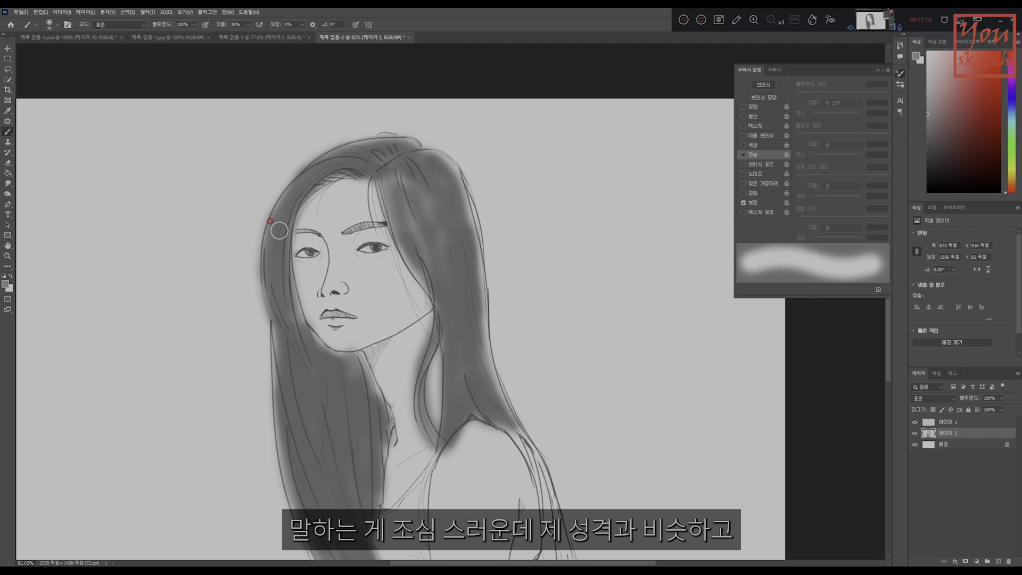
left_click_drag(302, 179, 276, 269)
left_click_drag(278, 214, 270, 314)
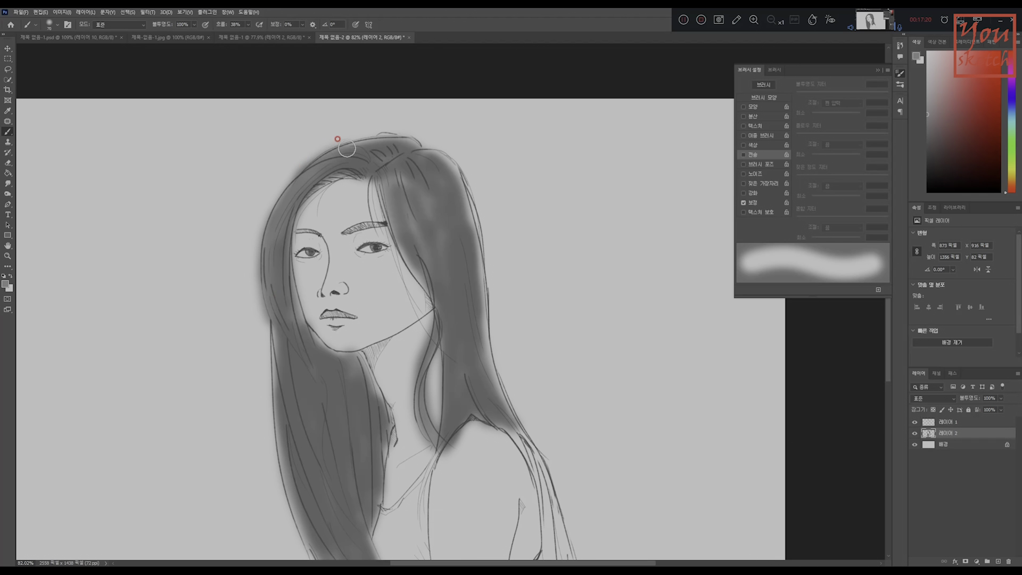
mouse_move(347, 149)
left_mouse_down()
mouse_move(389, 144)
mouse_move(264, 224)
mouse_move(296, 197)
mouse_move(270, 249)
mouse_move(277, 361)
left_mouse_up()
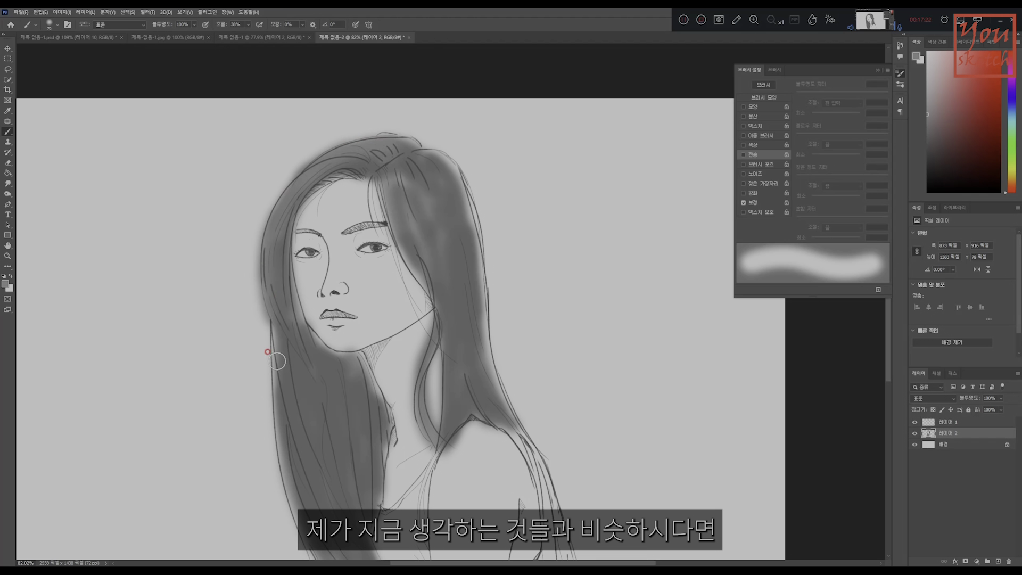
scroll(279, 351, "down", 5)
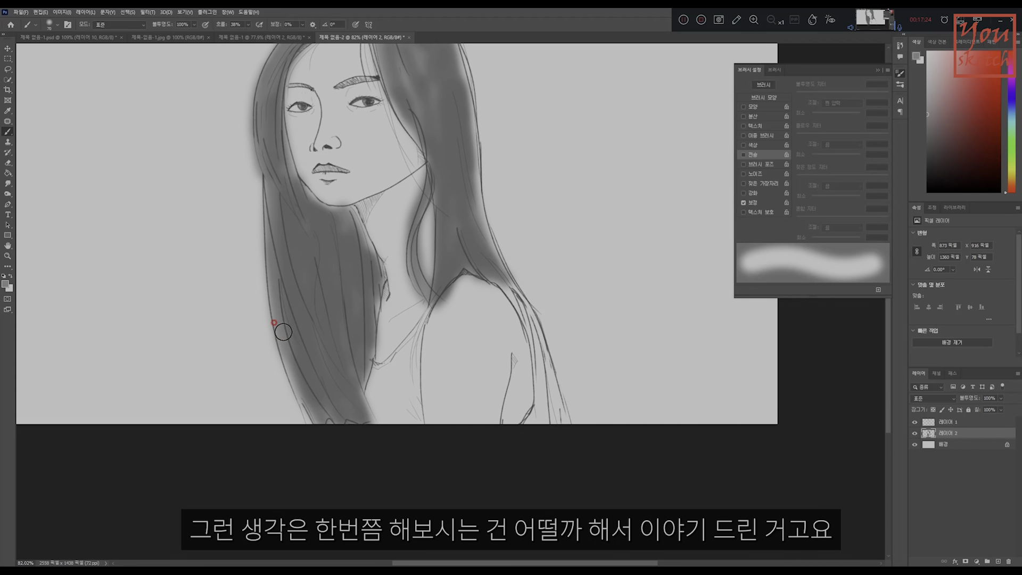
scroll(320, 396, "up", 6)
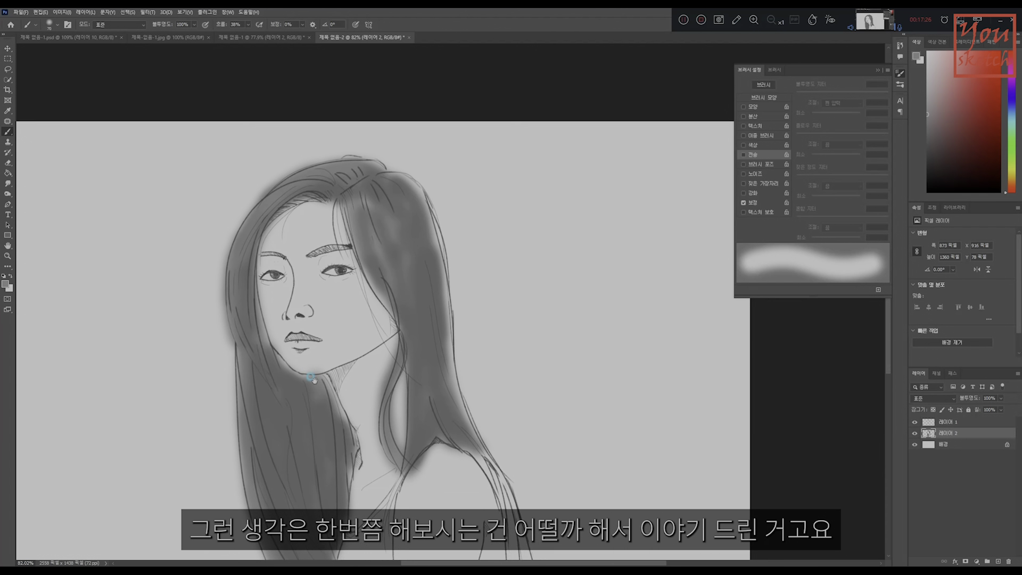
left_click_drag(314, 379, 312, 377)
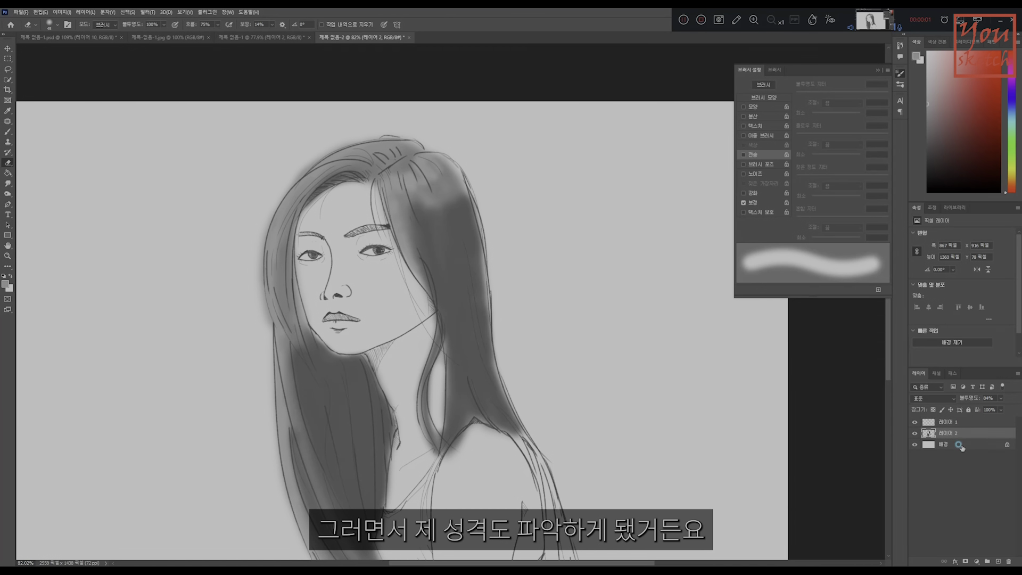
Step: Smudge the light-to-dark transition in the hair beside the parting on layer 레이어 2, using a strength of 22%
left_click(958, 446)
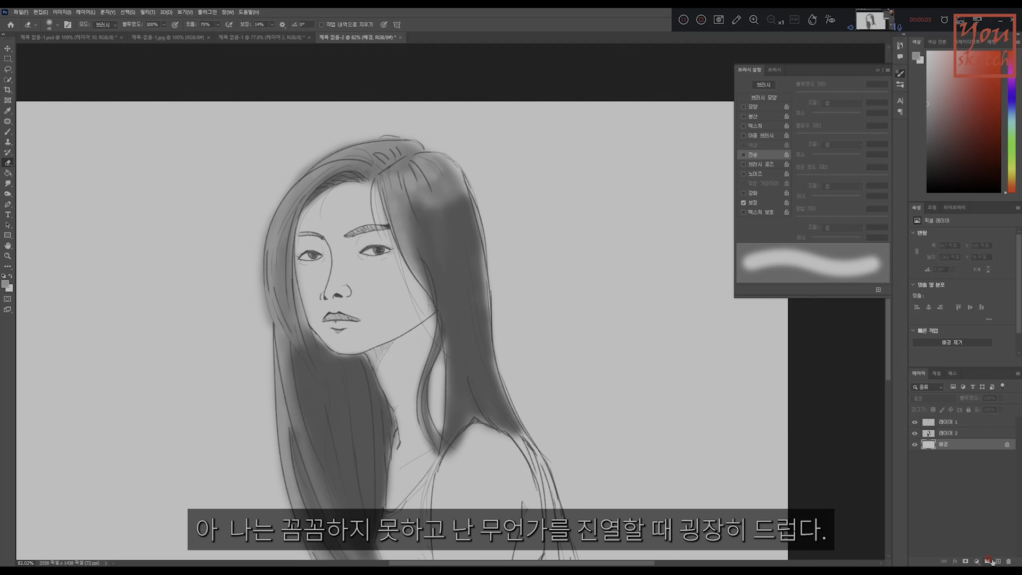
left_click(966, 433)
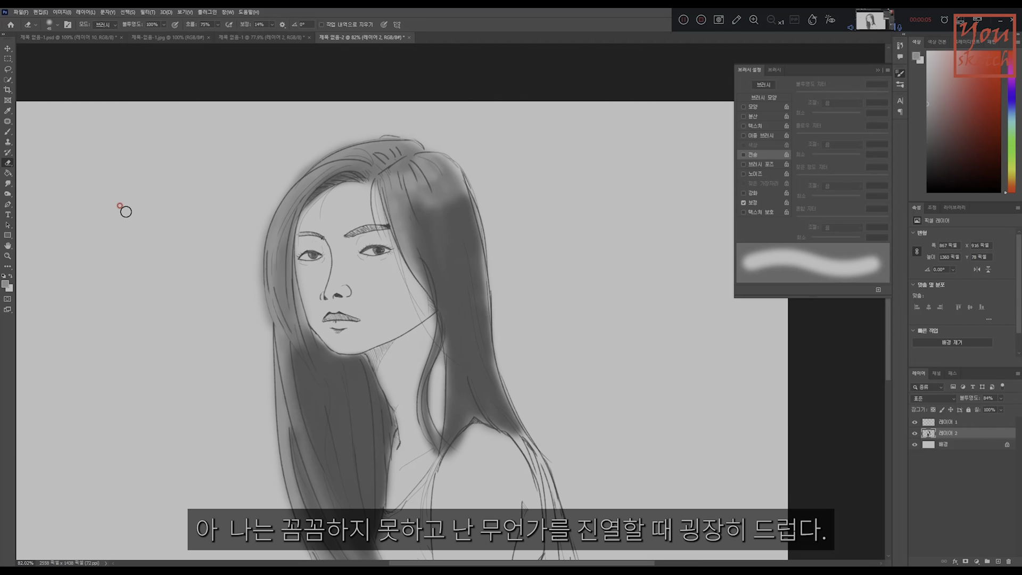
left_click(9, 184)
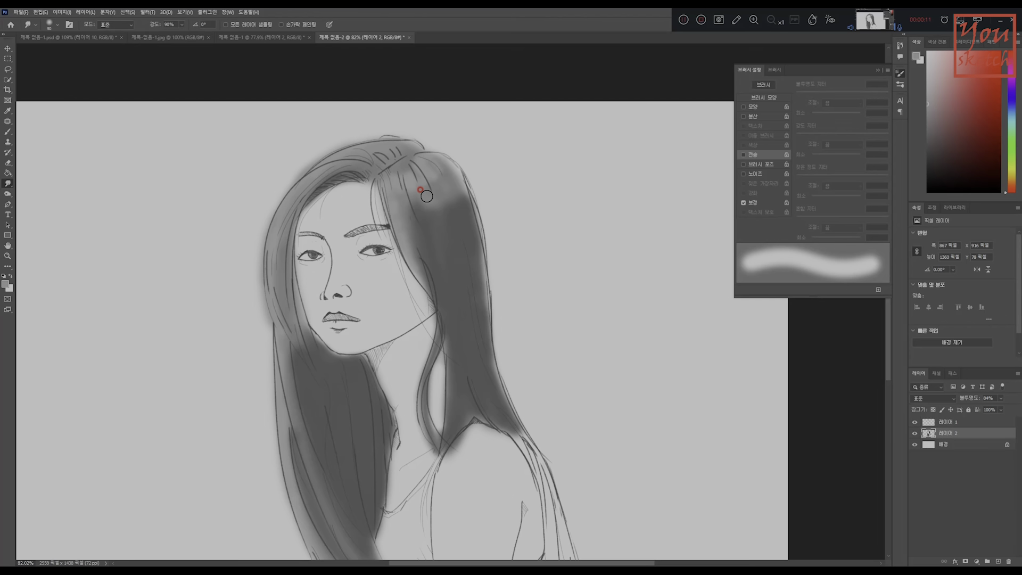
left_click(182, 25)
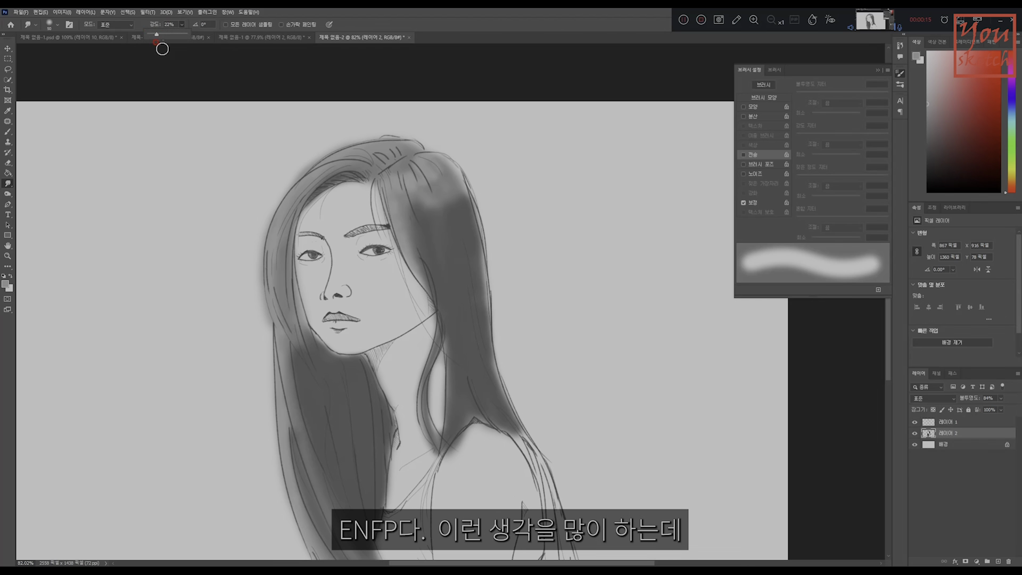
left_click(409, 192)
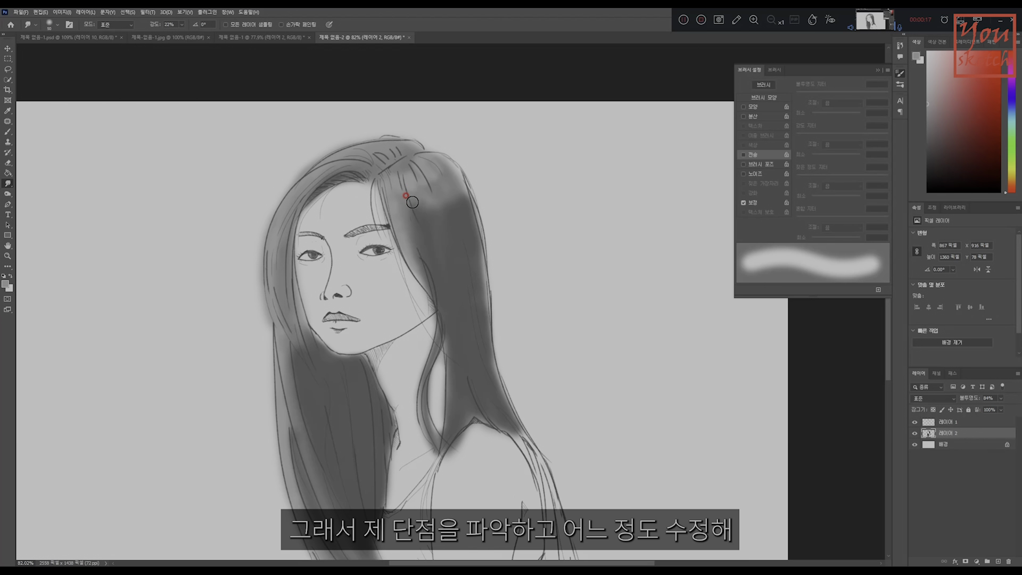
mouse_move(449, 204)
left_mouse_down()
mouse_move(453, 192)
mouse_move(428, 206)
mouse_move(415, 188)
left_mouse_up()
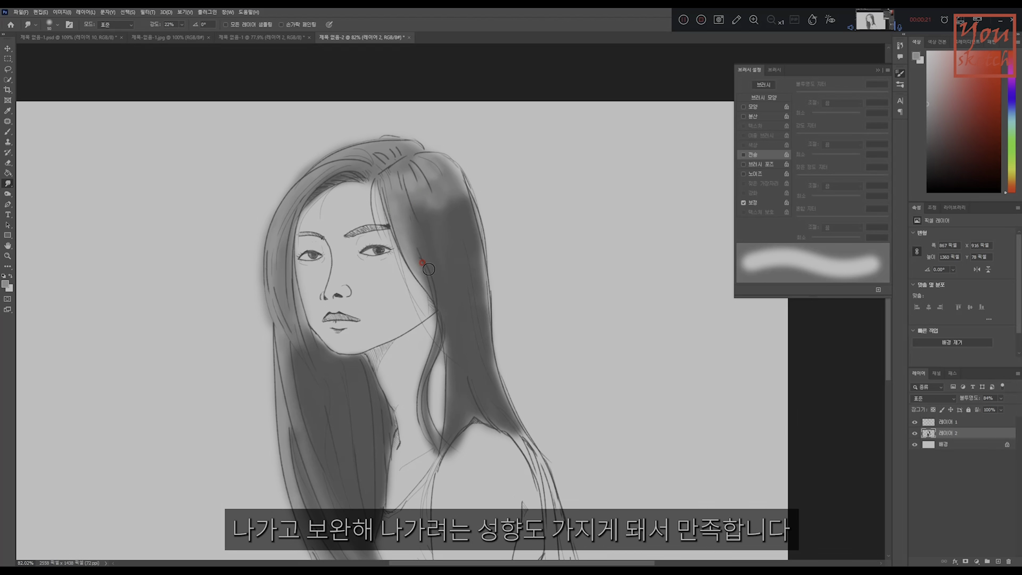
mouse_move(428, 269)
left_mouse_down()
mouse_move(437, 216)
mouse_move(421, 199)
mouse_move(455, 204)
left_mouse_up()
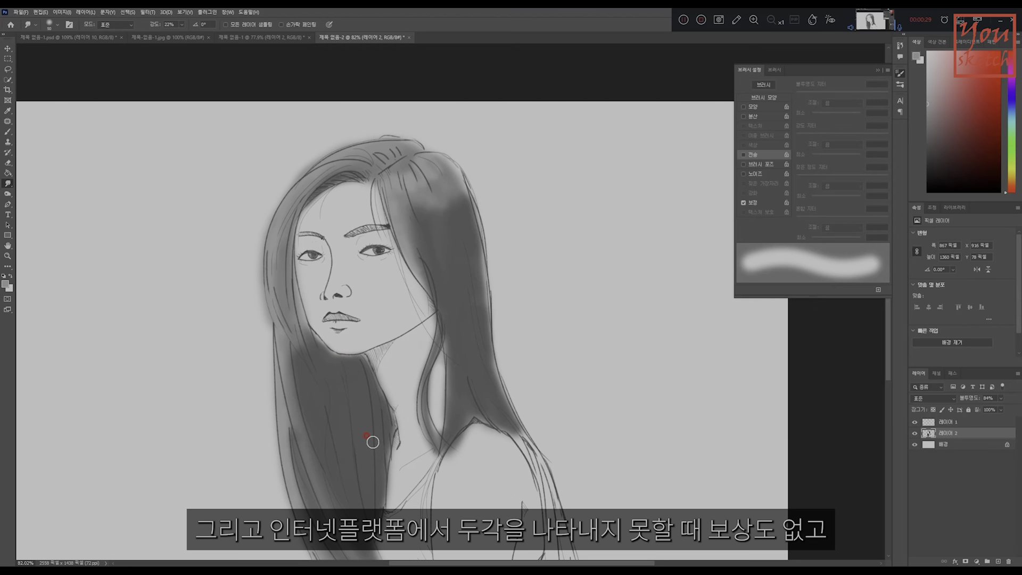
left_click_drag(340, 490, 319, 371)
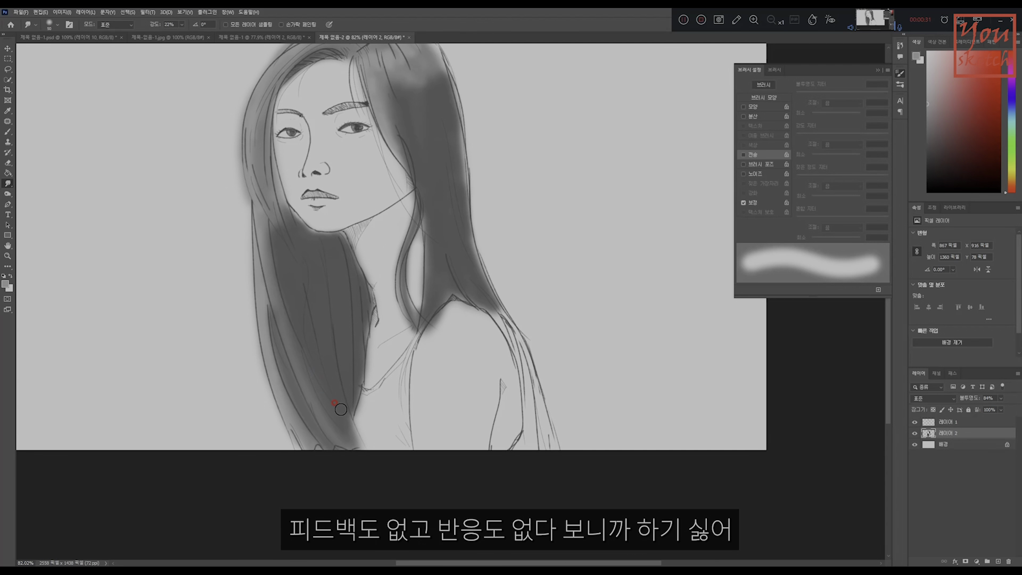
scroll(345, 387, "up", 3)
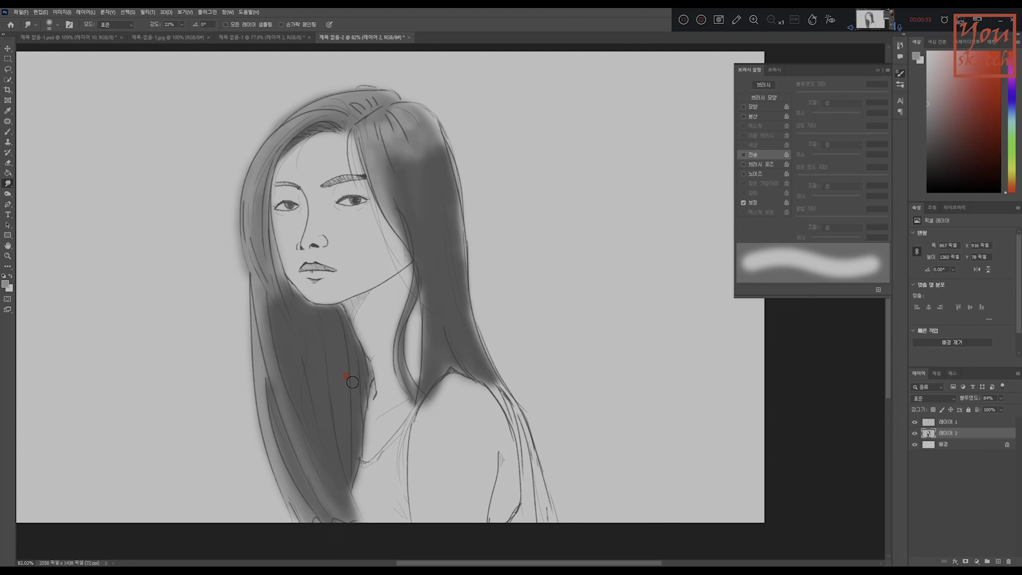
Step: Erase the stray grey shading that spills past the hair edge beside the neck and over the shoulder
left_click(8, 162)
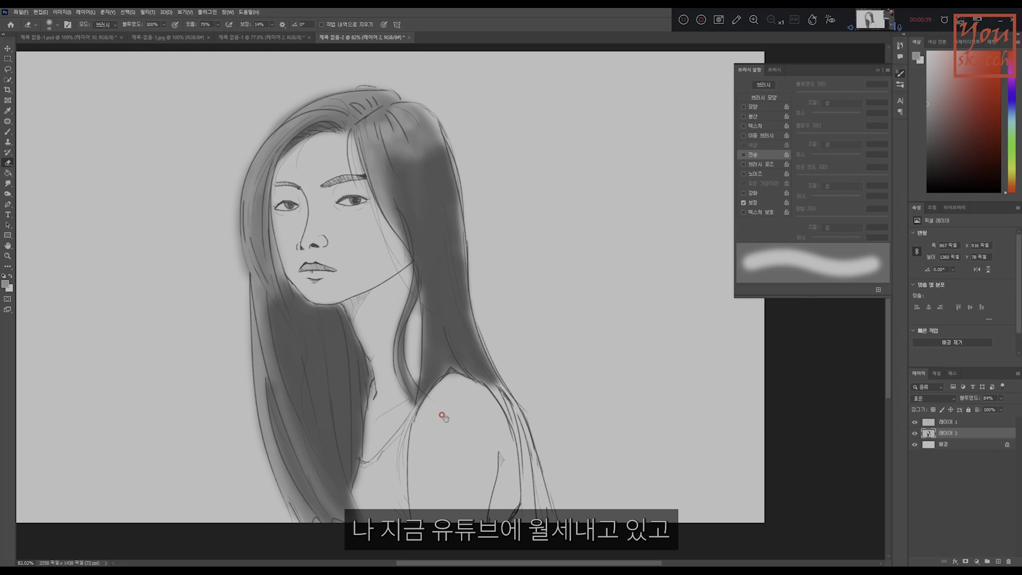
mouse_move(442, 414)
left_mouse_down()
mouse_move(424, 400)
mouse_move(454, 445)
mouse_move(445, 438)
left_mouse_up()
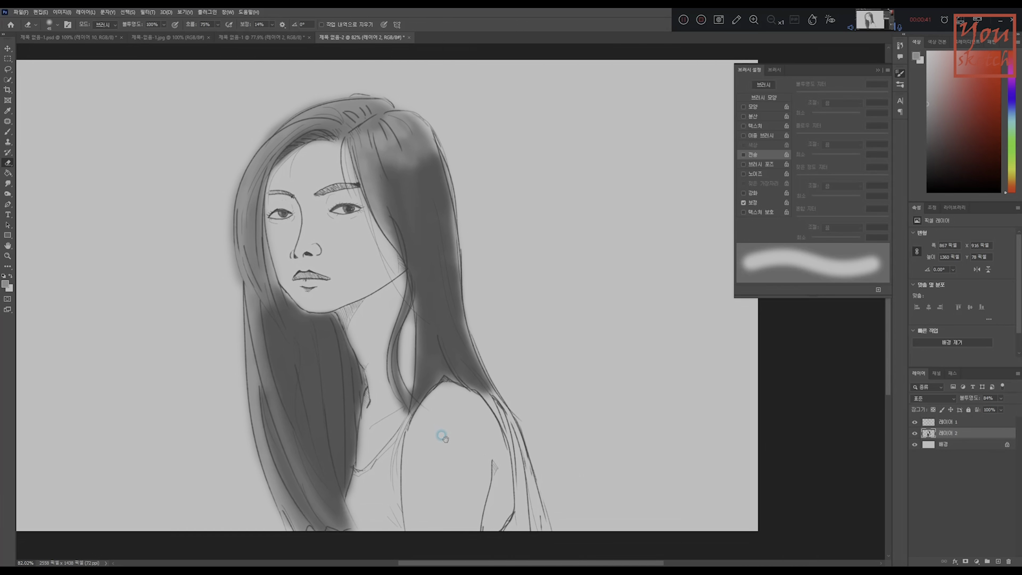
Step: Sample the dark grey of the hair and shade the thin strands trailing down behind the shoulder to the canvas edge
key("b")
left_click(451, 345, "alt")
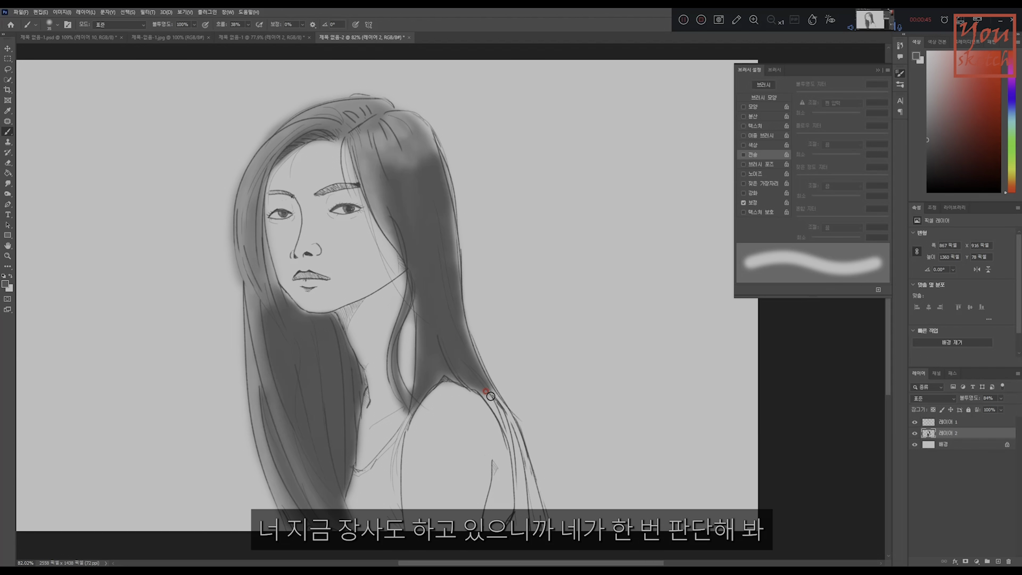
left_click_drag(490, 396, 510, 438)
mouse_move(476, 385)
left_mouse_down()
mouse_move(500, 421)
mouse_move(490, 387)
mouse_move(512, 441)
left_mouse_up()
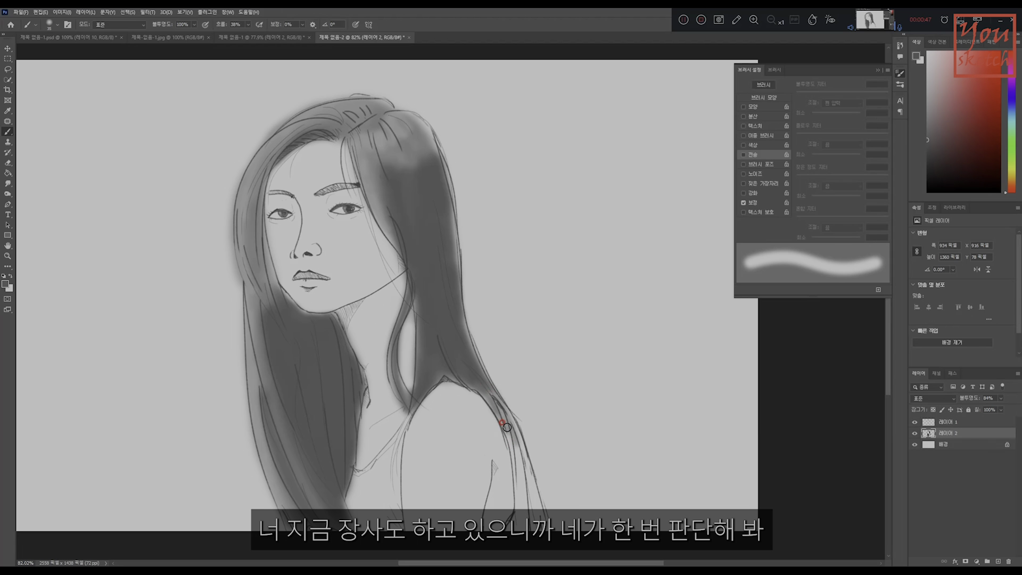
left_click_drag(493, 402, 535, 512)
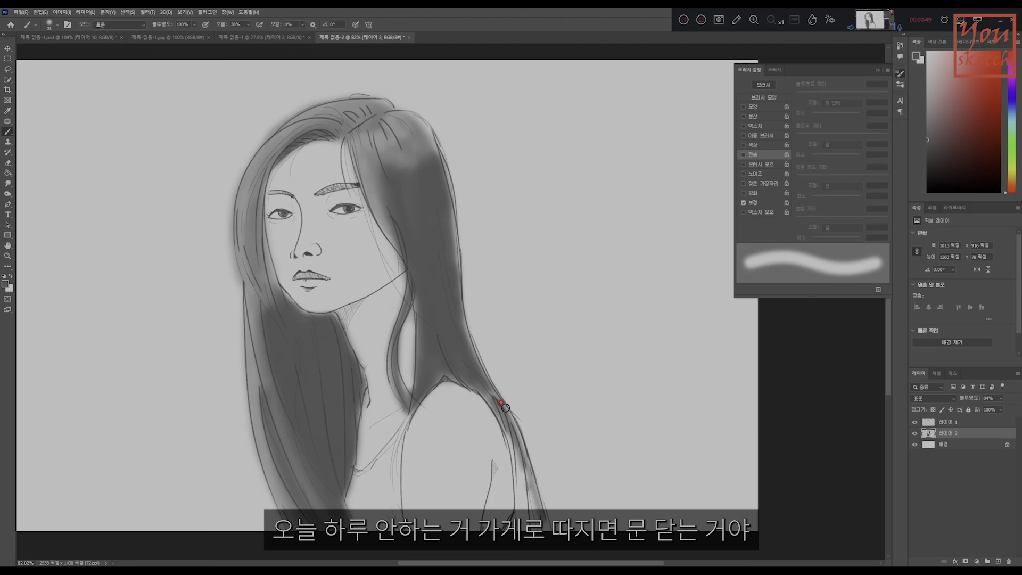
left_click_drag(504, 408, 535, 516)
mouse_move(523, 468)
left_mouse_down()
mouse_move(544, 526)
mouse_move(537, 514)
left_mouse_up()
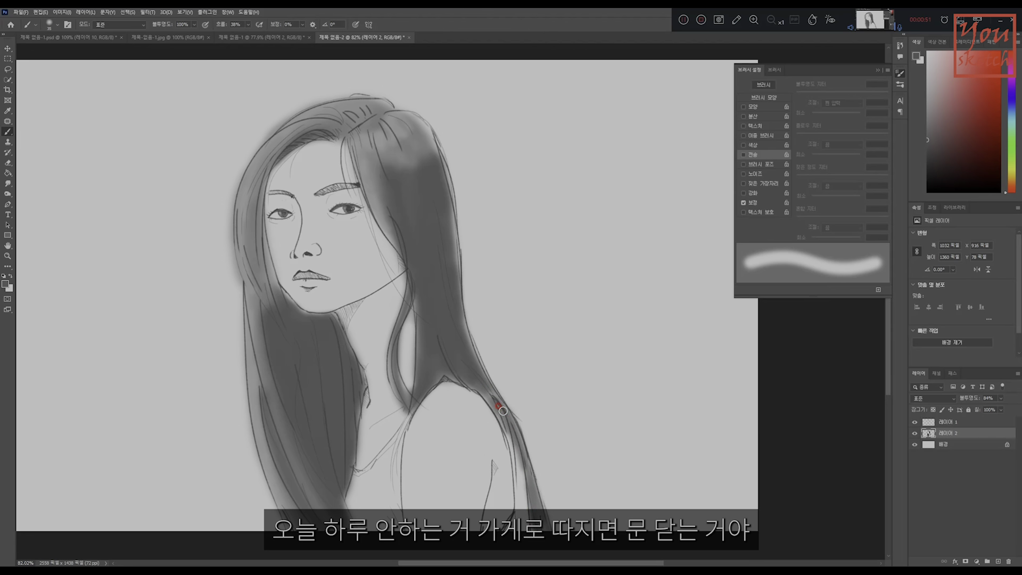
left_click_drag(502, 411, 540, 547)
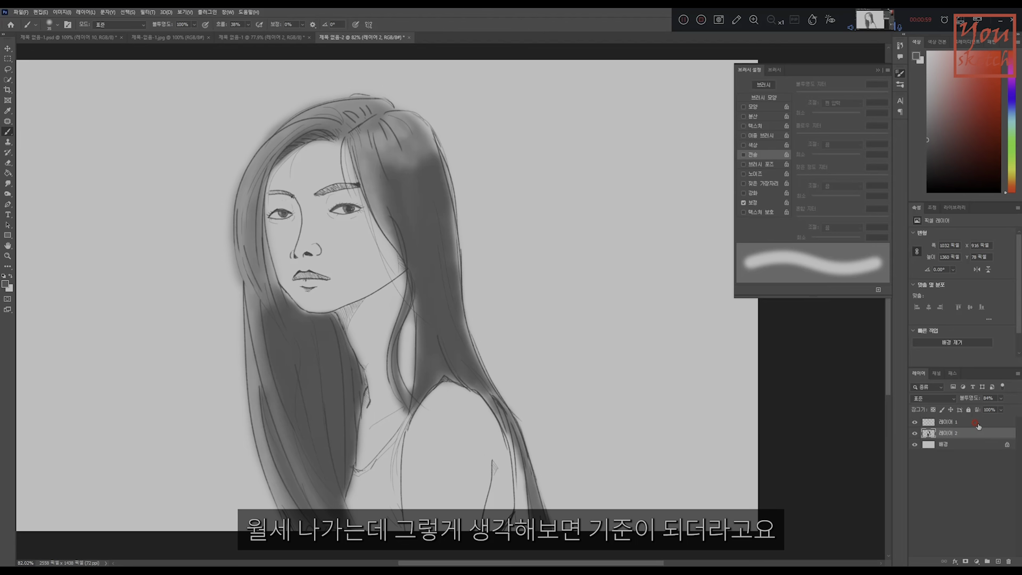
Step: Add a new layer between 레이어 2 and the background, and shift the painting colour's hue to orange-yellow
left_click(950, 424)
left_click_drag(964, 419, 972, 448)
left_click(997, 560)
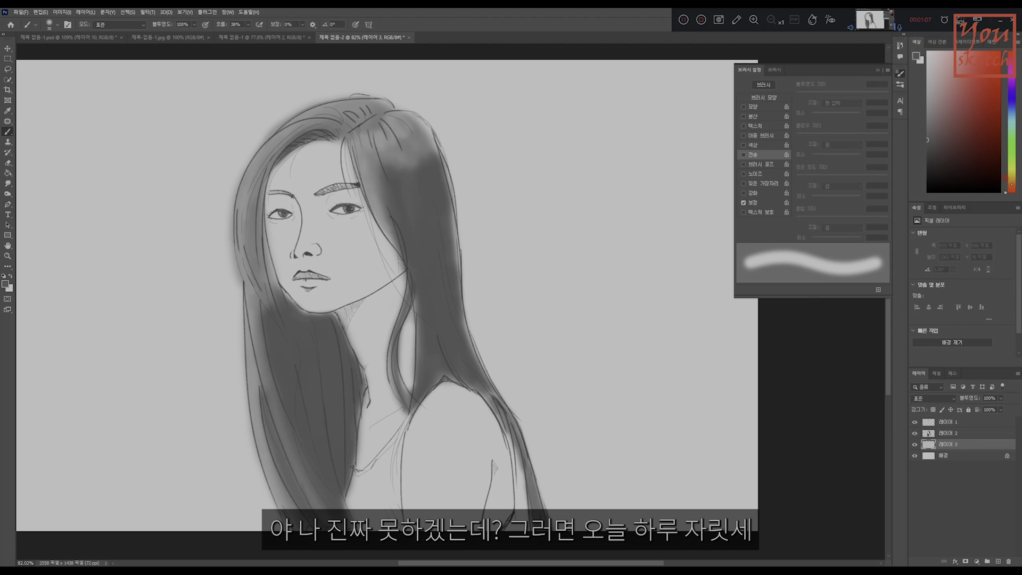
left_click_drag(1010, 188, 1010, 174)
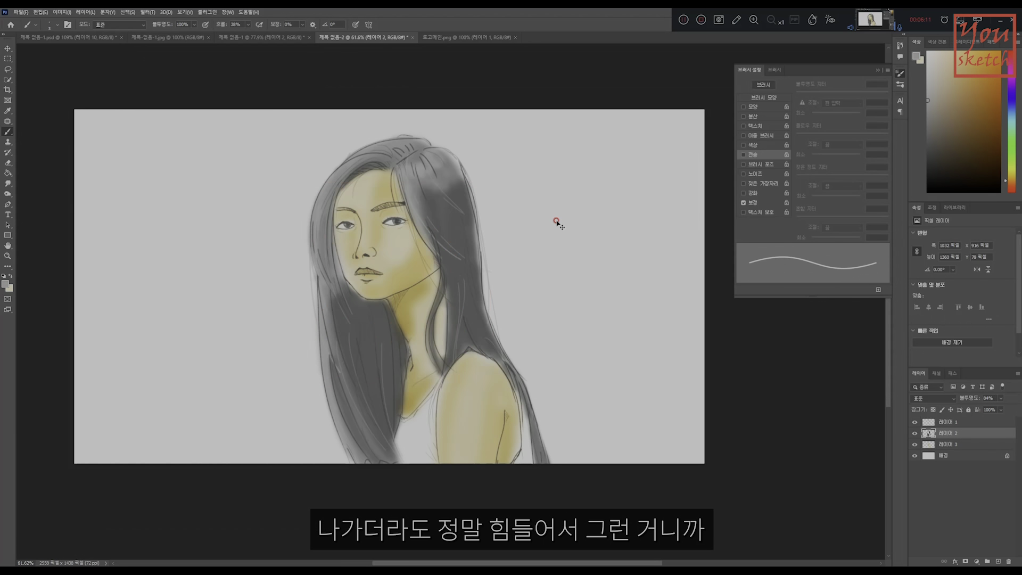
Step: Paste the red You sketch logo, scale it to about 15%, and place it beside the hair ends at the canvas's lower edge
key("ctrl+v")
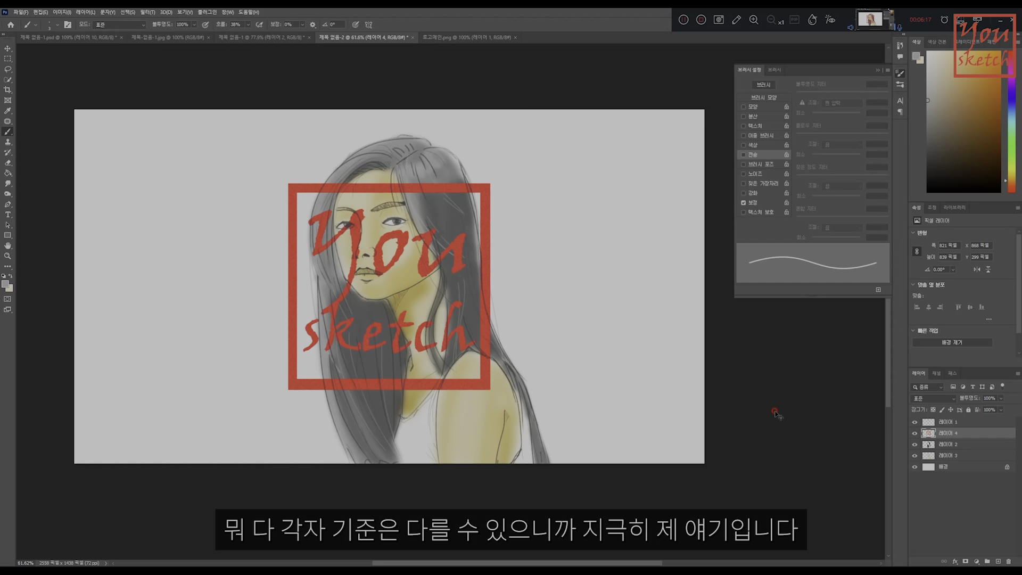
key("ctrl+t")
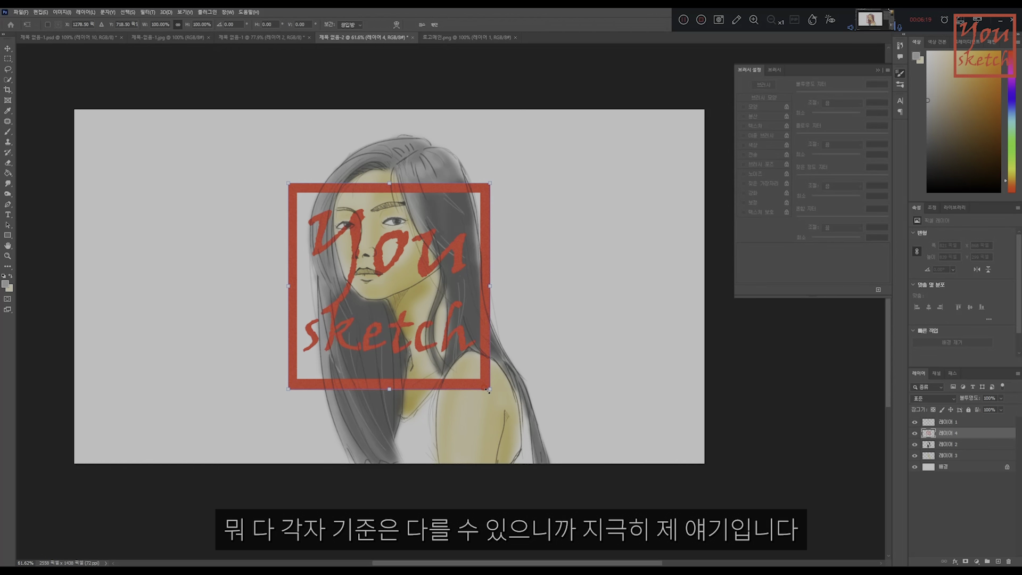
left_click_drag(488, 392, 569, 441)
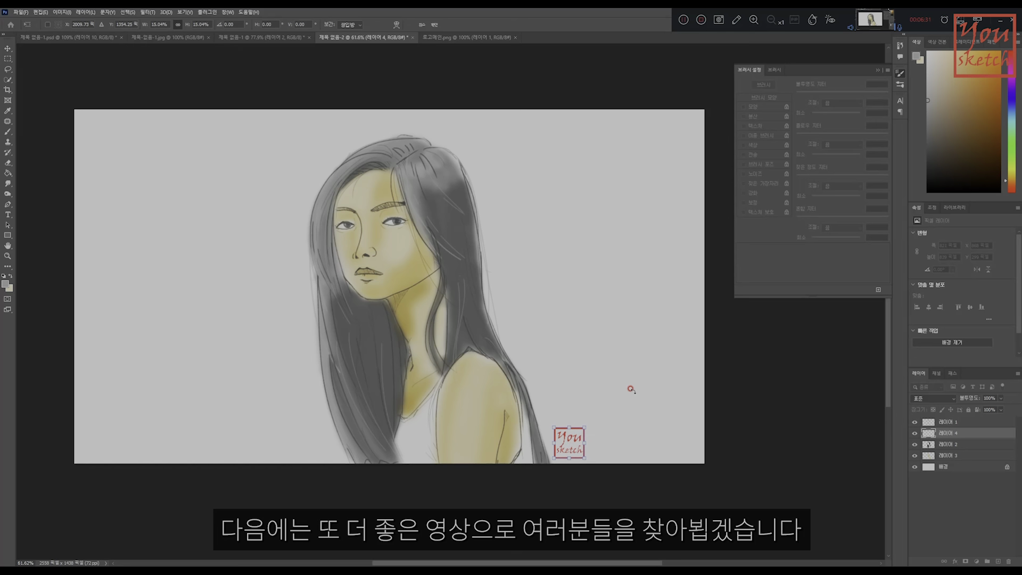
key("Return")
key("b")
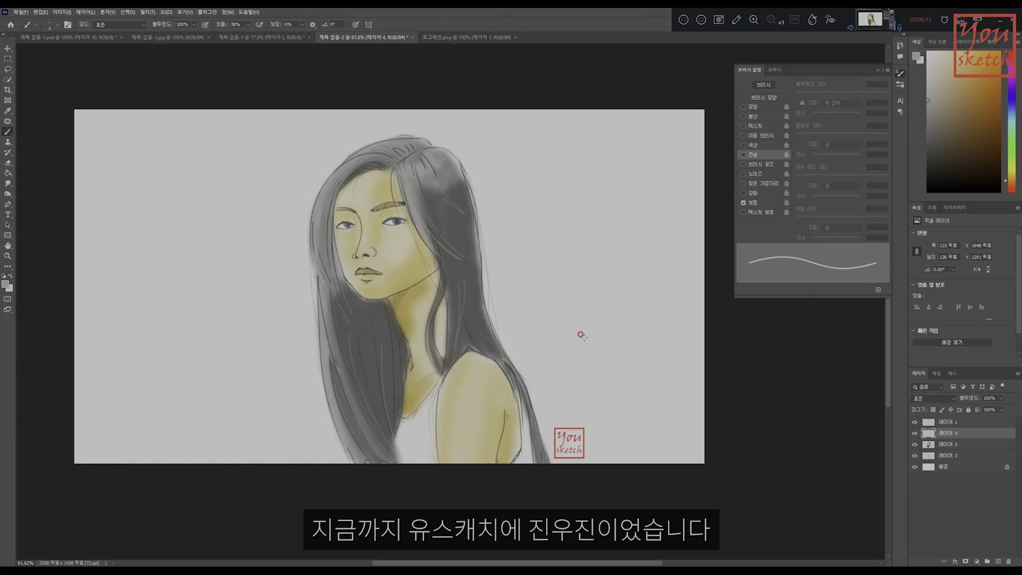
scroll(478, 330, "down", 2)
scroll(514, 313, "up", 4)
scroll(482, 318, "down", 1)
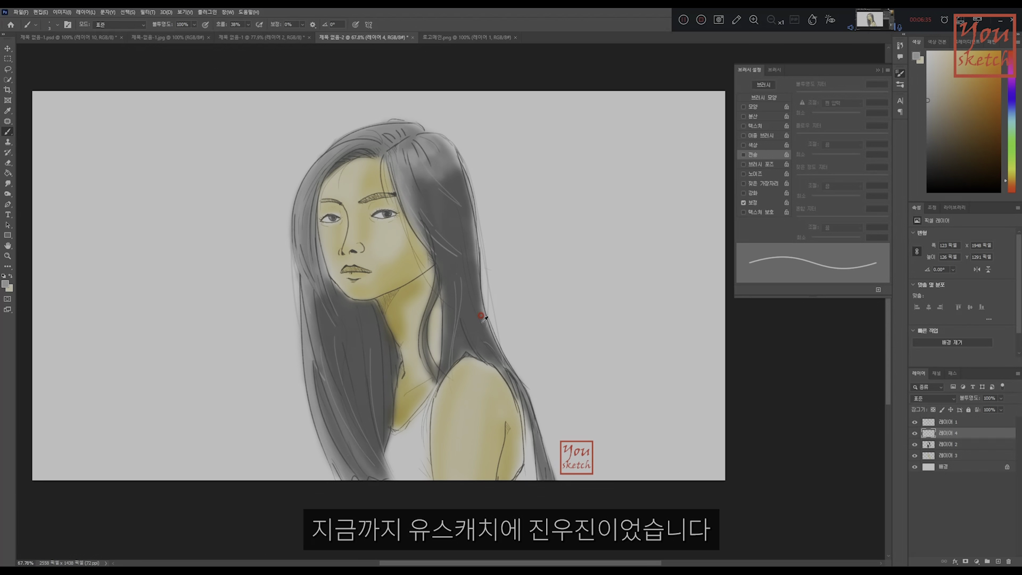
scroll(482, 316, "down", 1)
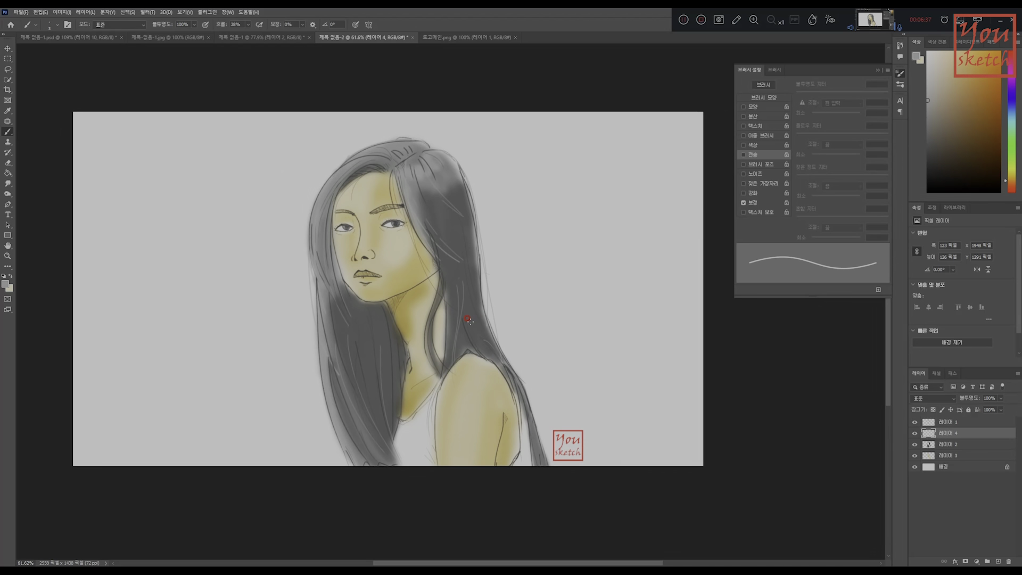